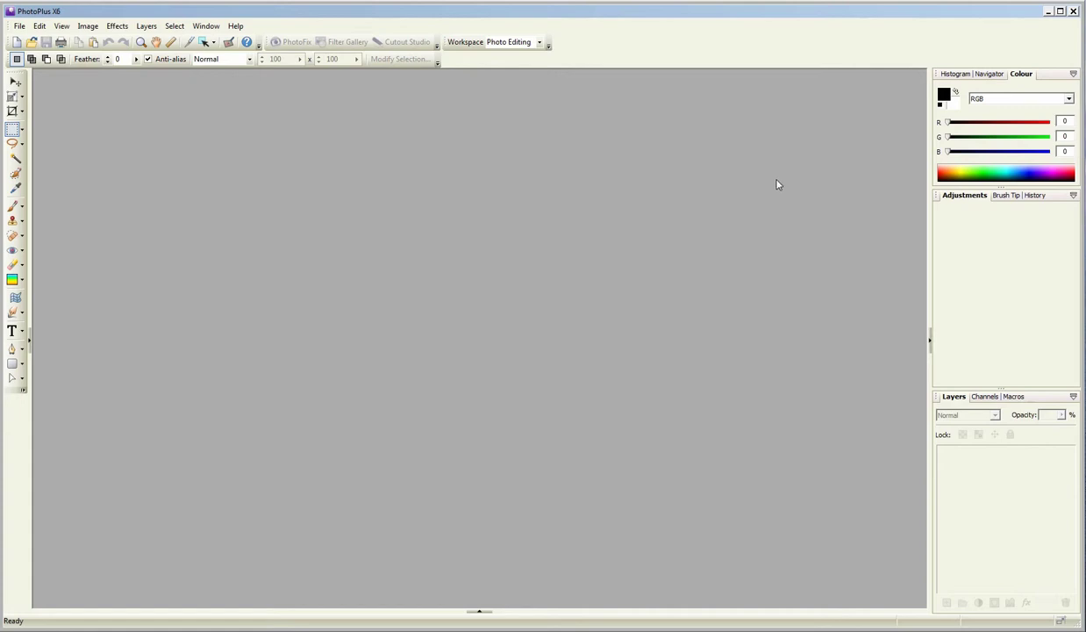
- Open the IMG_0107VC photo from the Bayeux Cathedral folder via File > Open
left_click(19, 27)
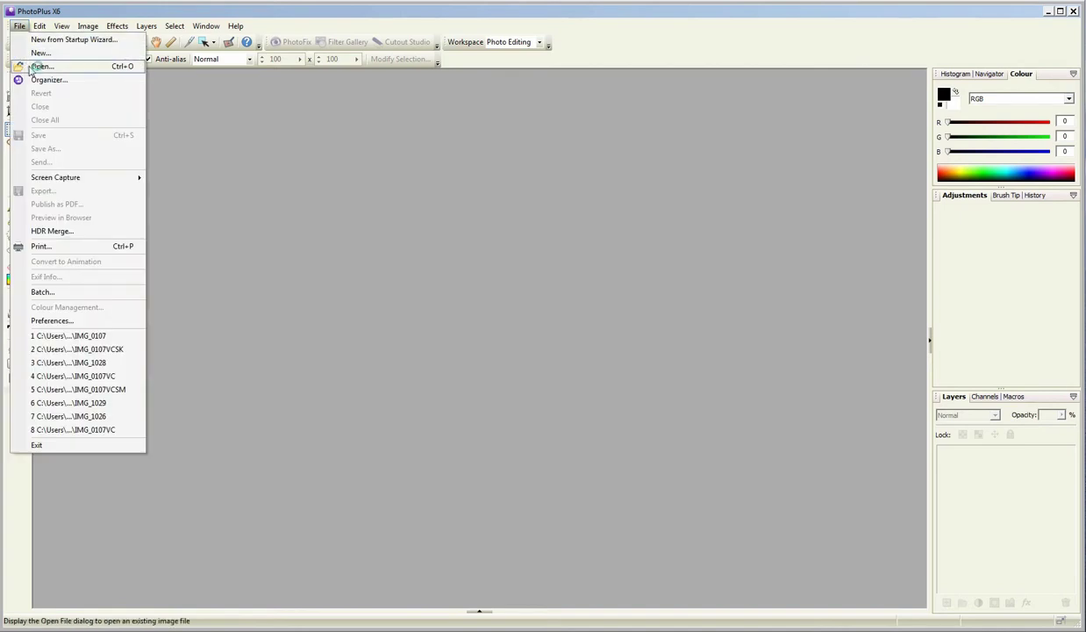
left_click(35, 67)
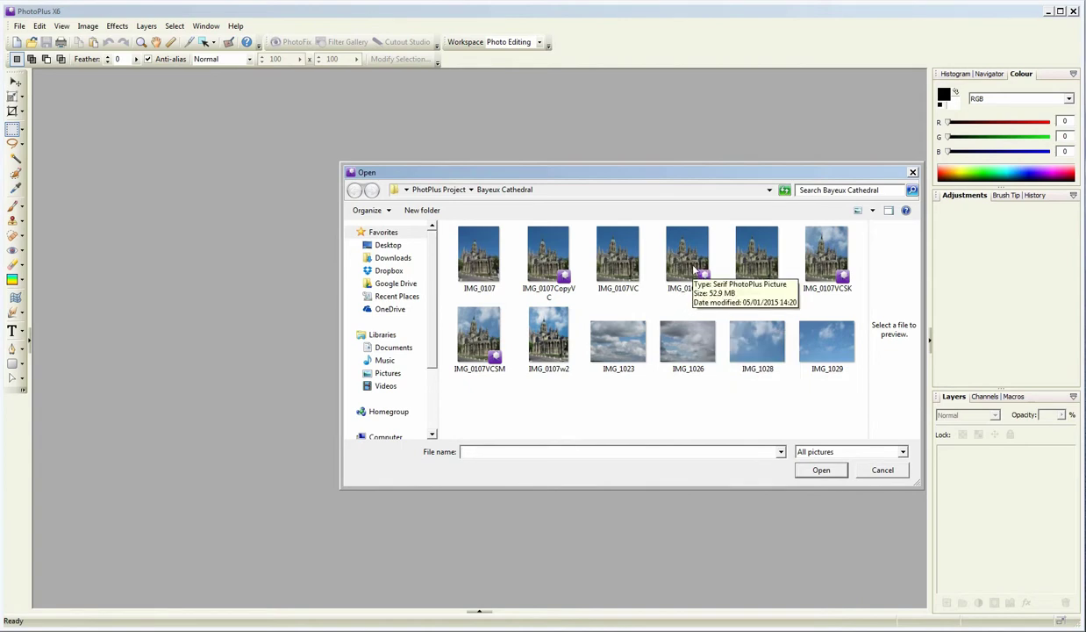
left_click(694, 270)
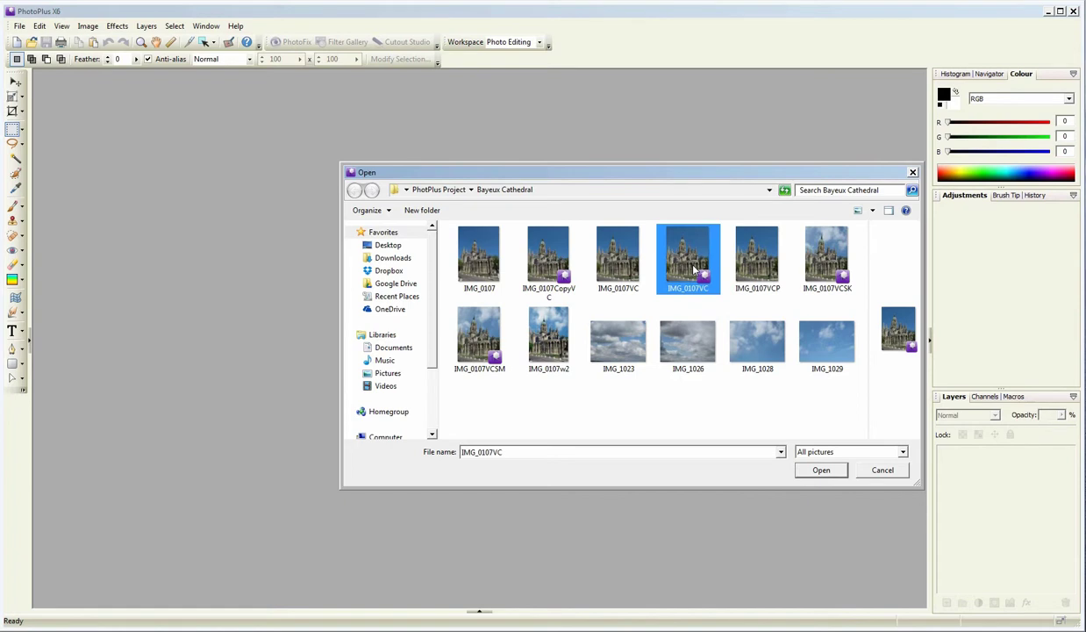
left_click(820, 472)
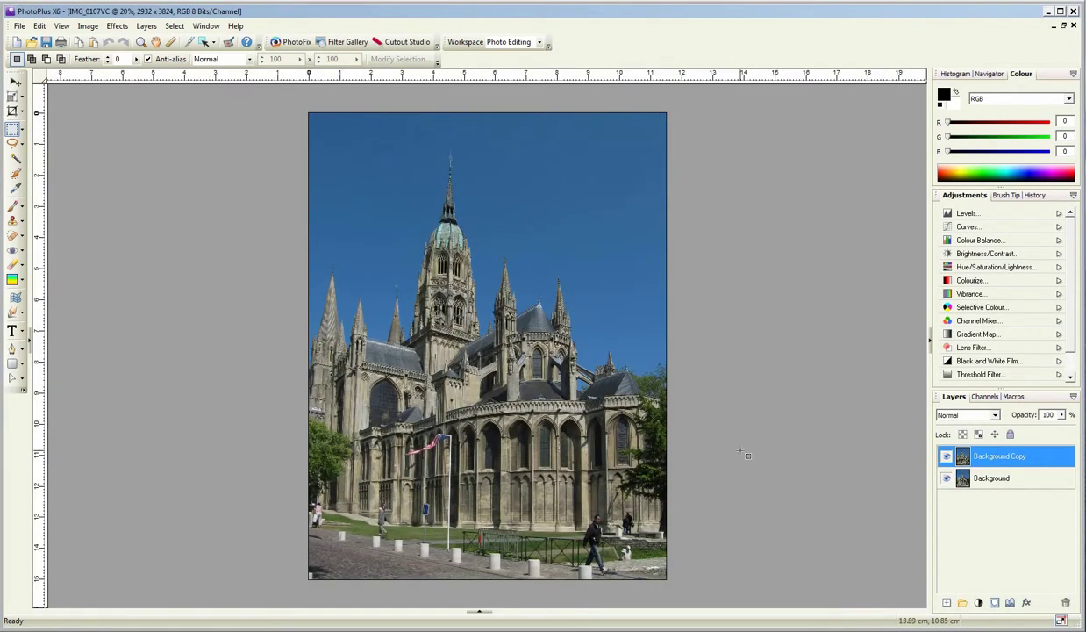
- Show the Documents strip and duplicate the cathedral image as IMG_0107VCCopy
left_click(479, 613)
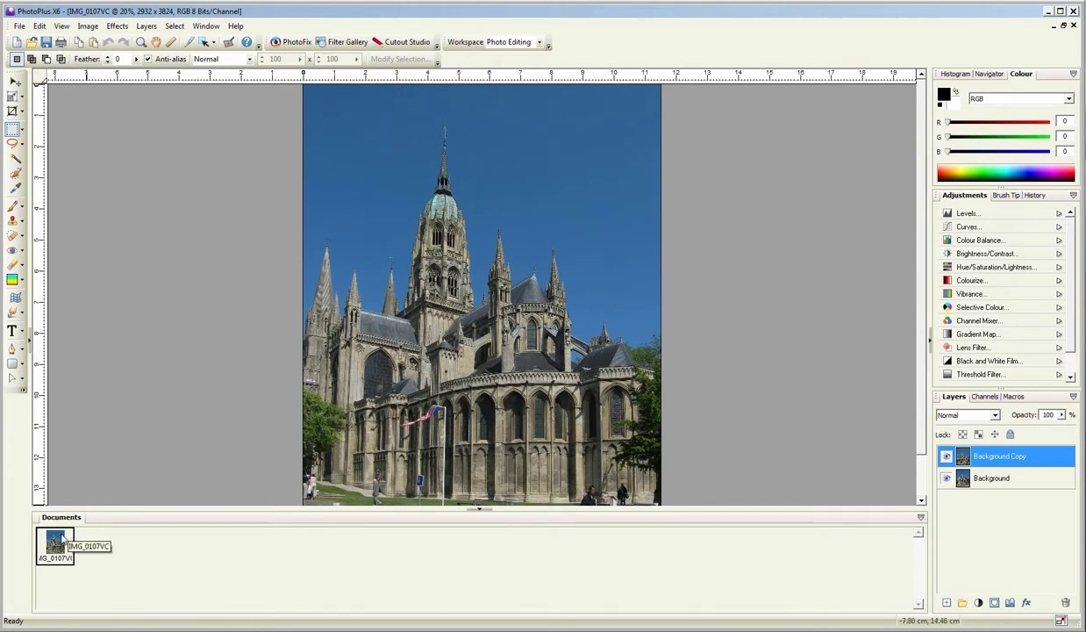
left_click(87, 26)
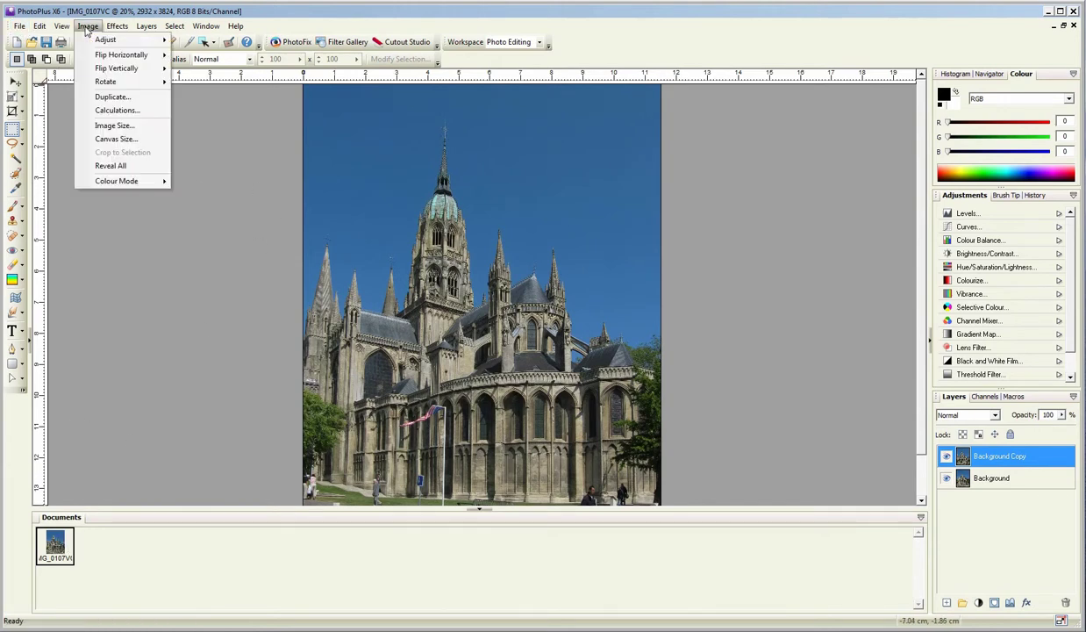
left_click(102, 97)
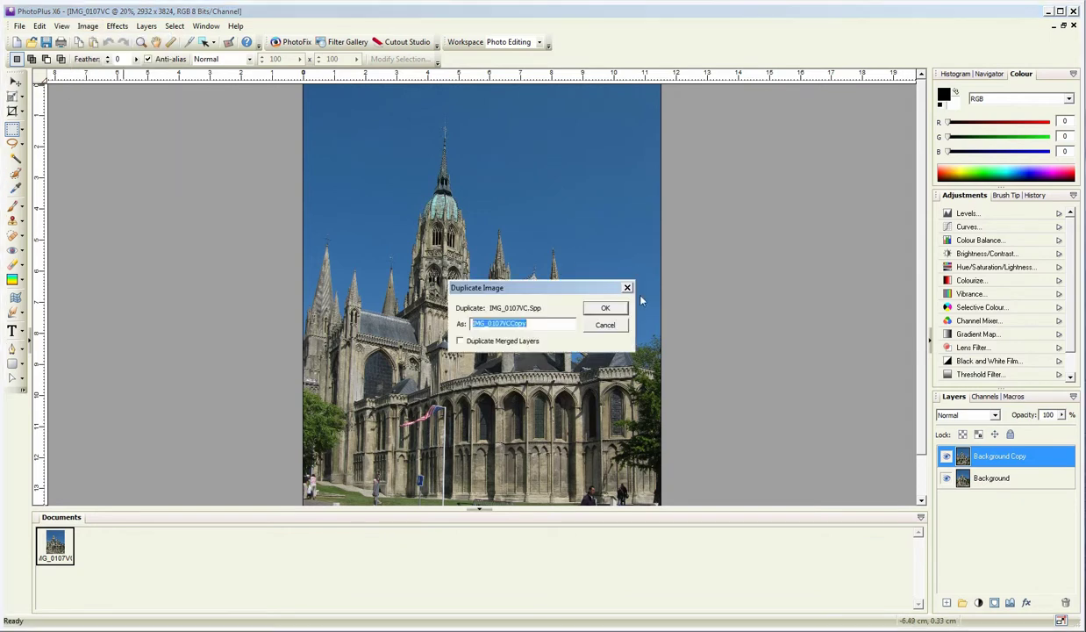
left_click(606, 310)
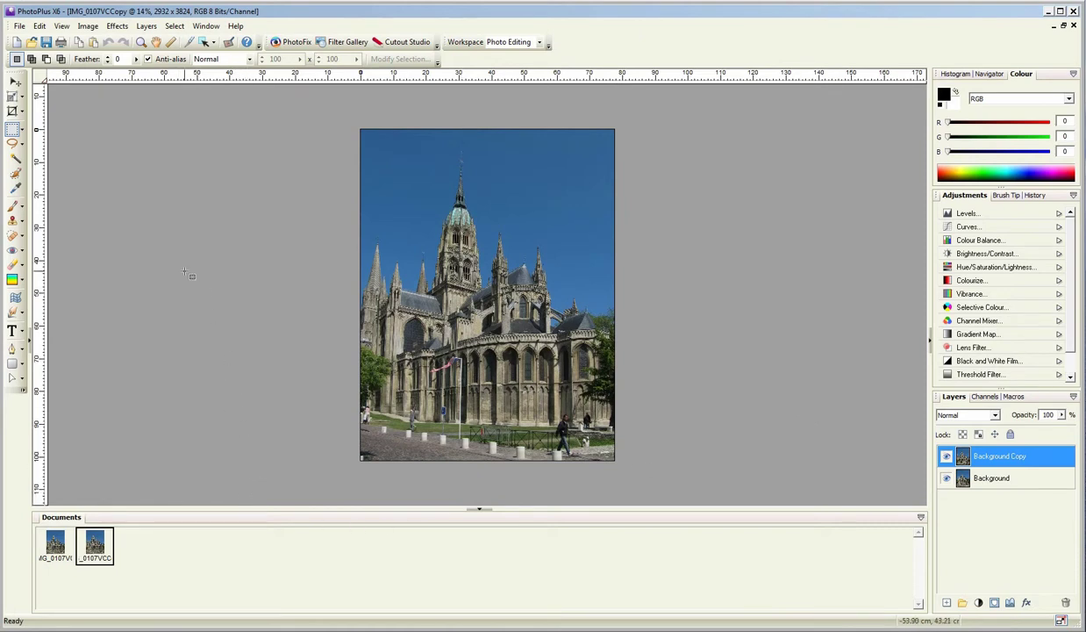
- Open the IMG_1028 cloudy sky photo
left_click(20, 28)
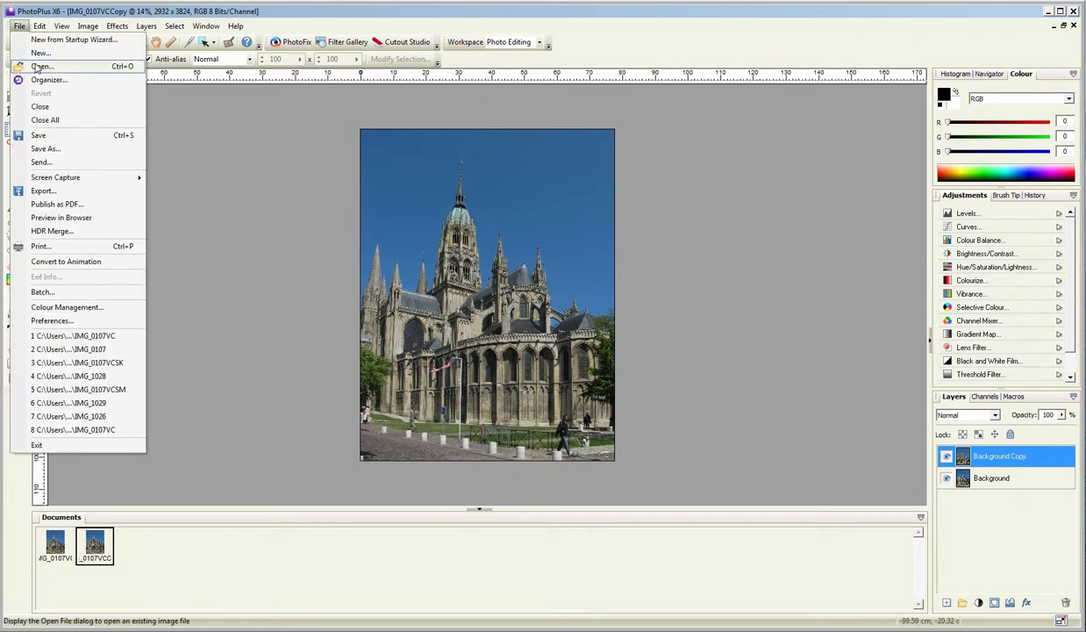
left_click(40, 67)
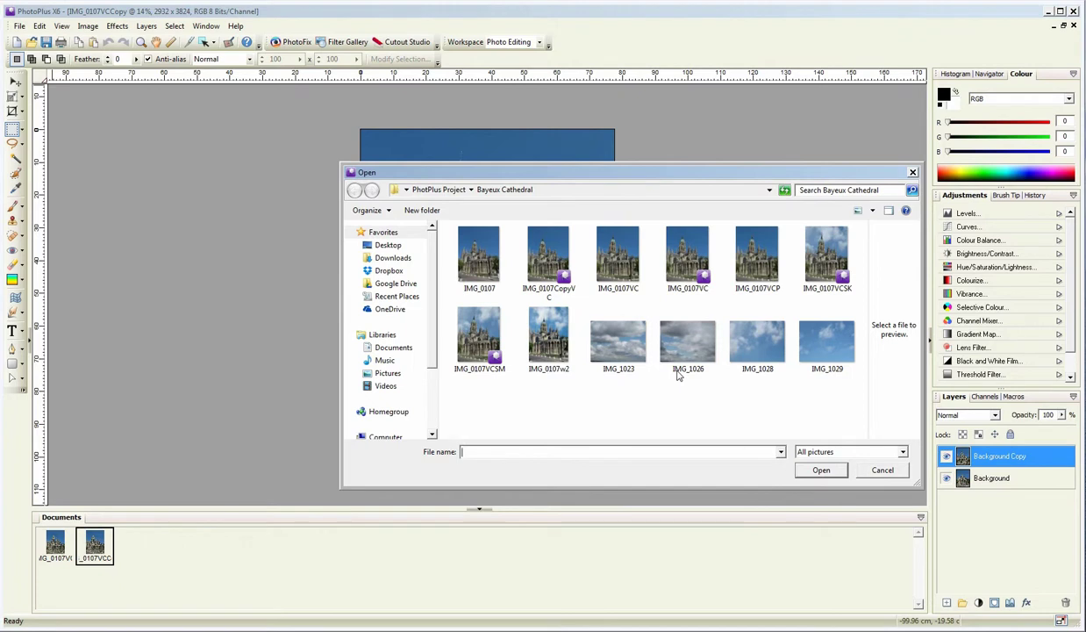
left_click(763, 351)
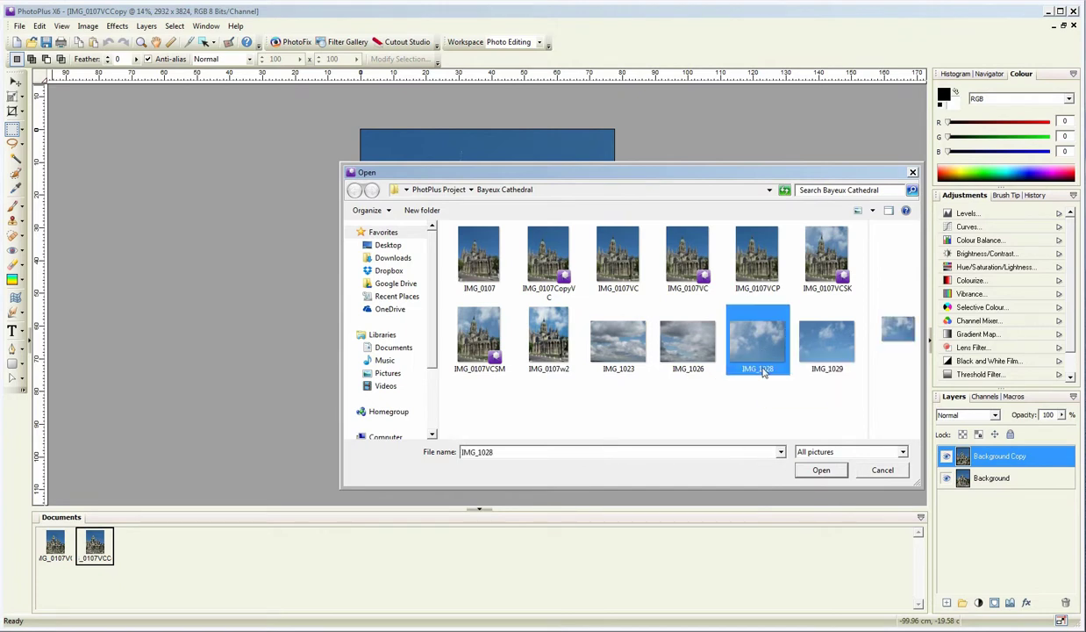
left_click(819, 472)
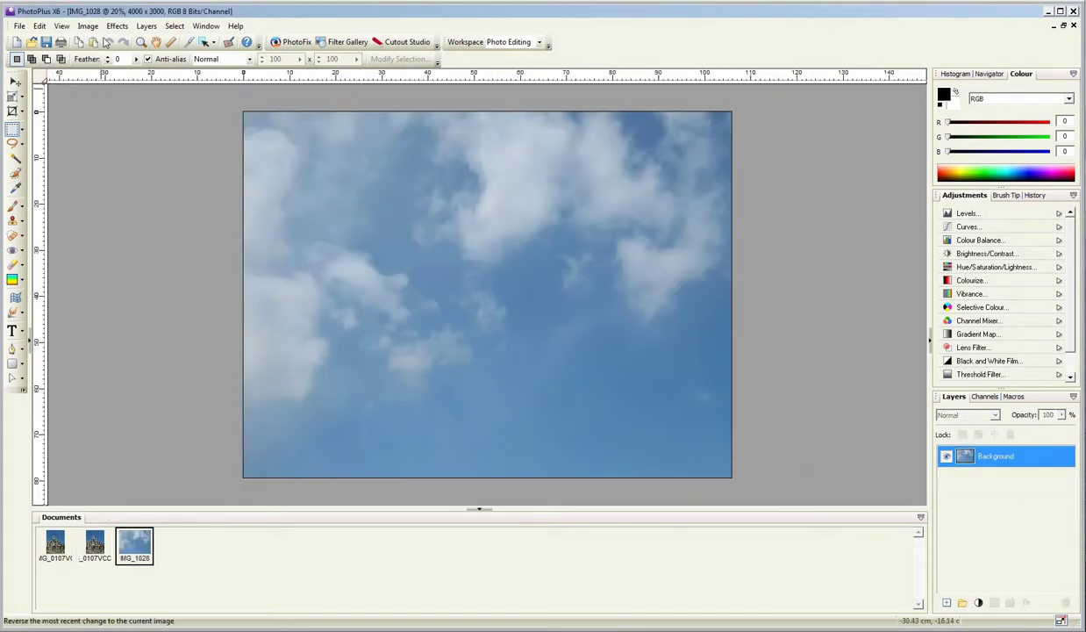
- Select all of the sky image, copy it, and return to IMG_0107VCCopy
left_click(175, 26)
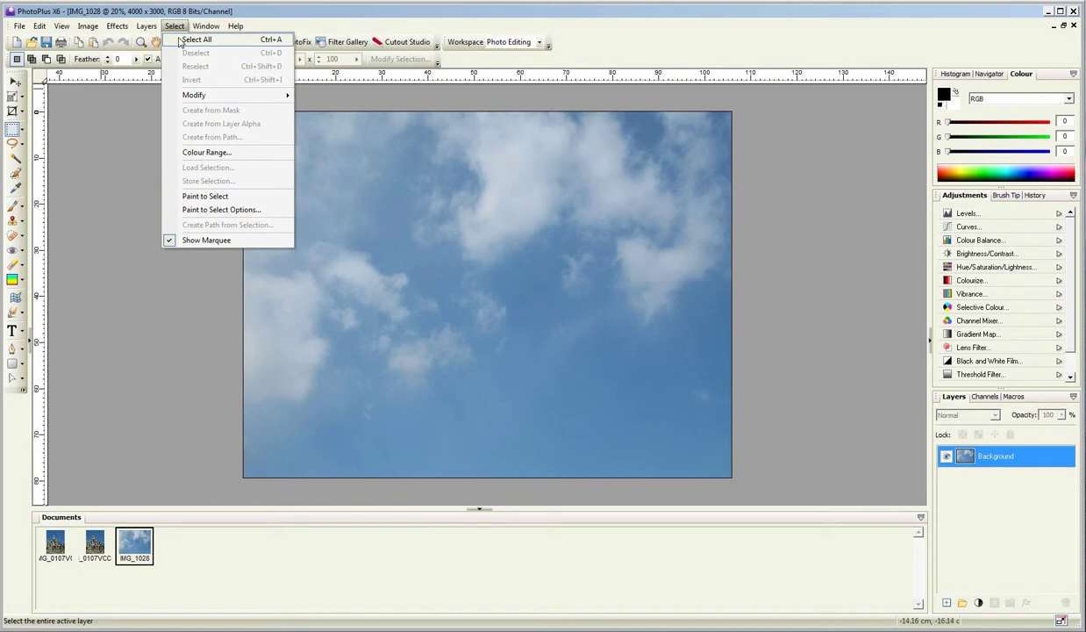
left_click(186, 39)
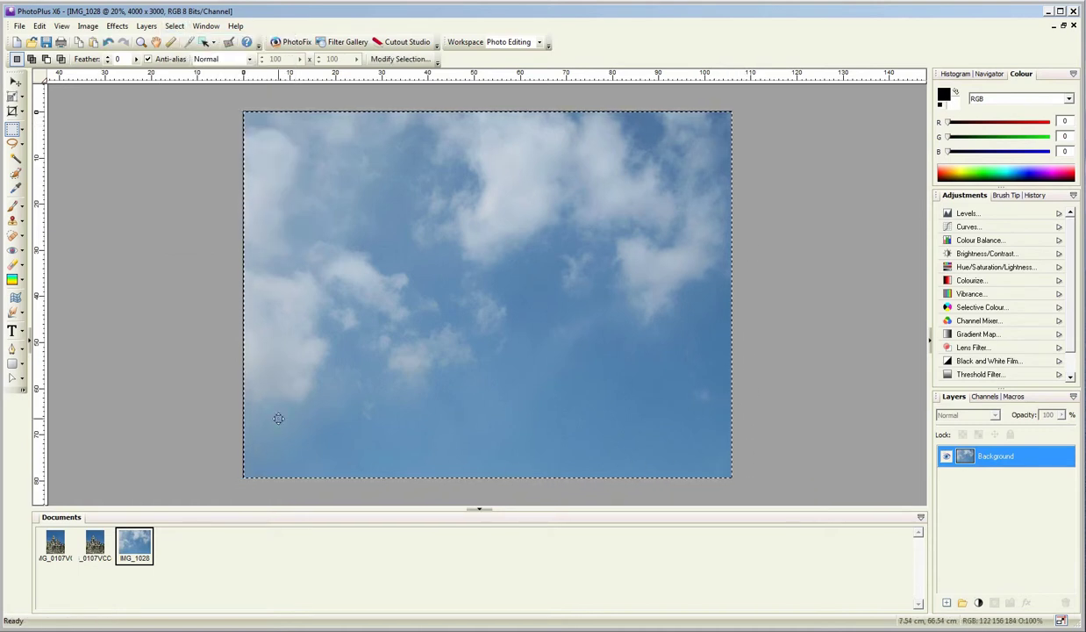
left_click(40, 26)
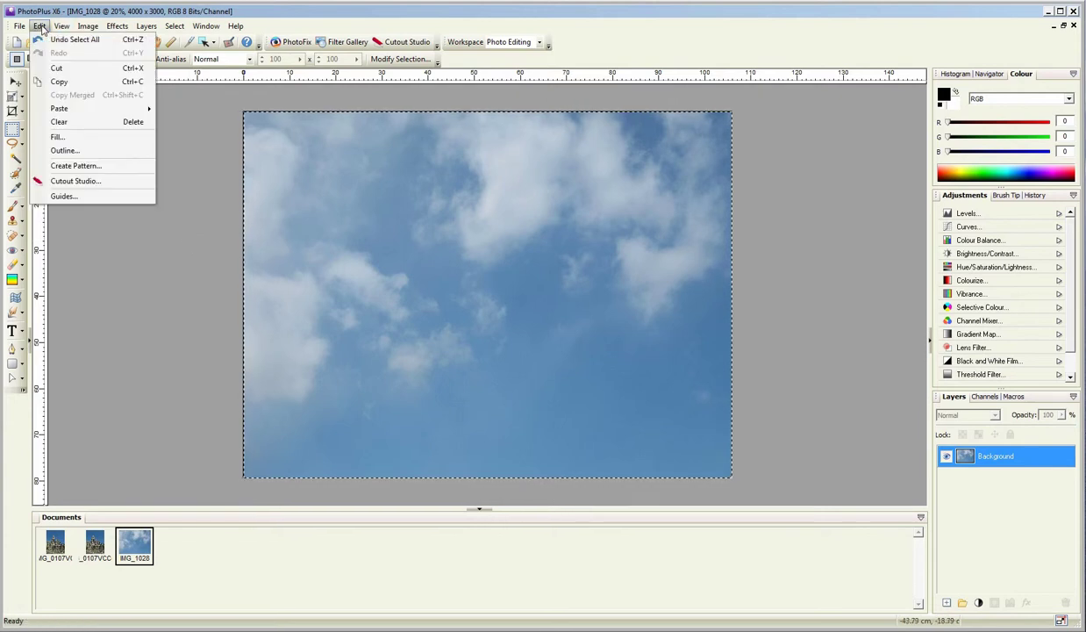
left_click(59, 81)
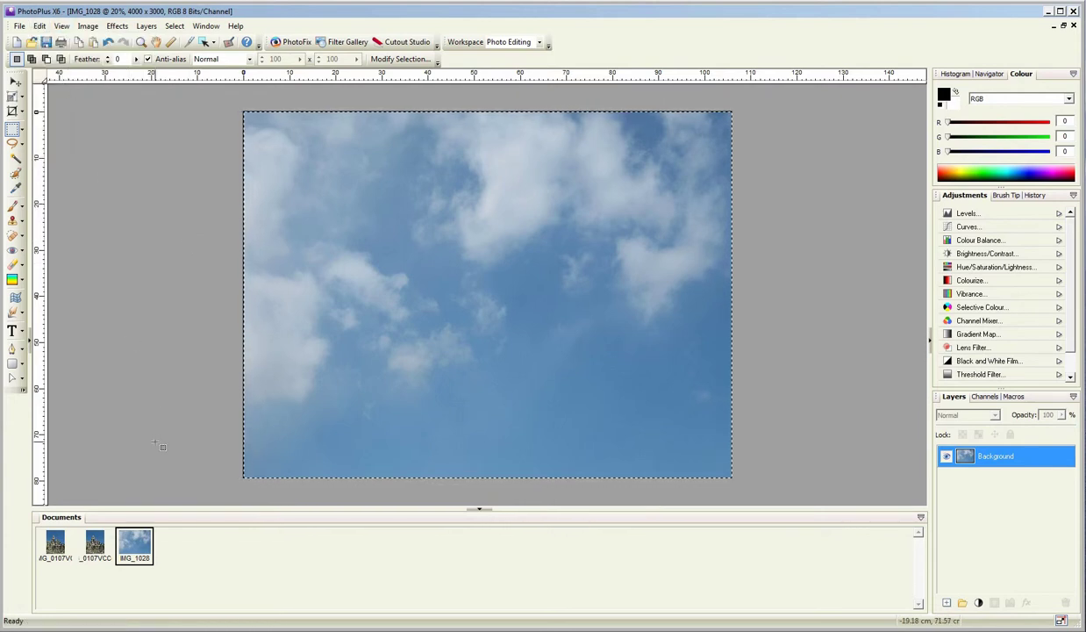
left_click(99, 550)
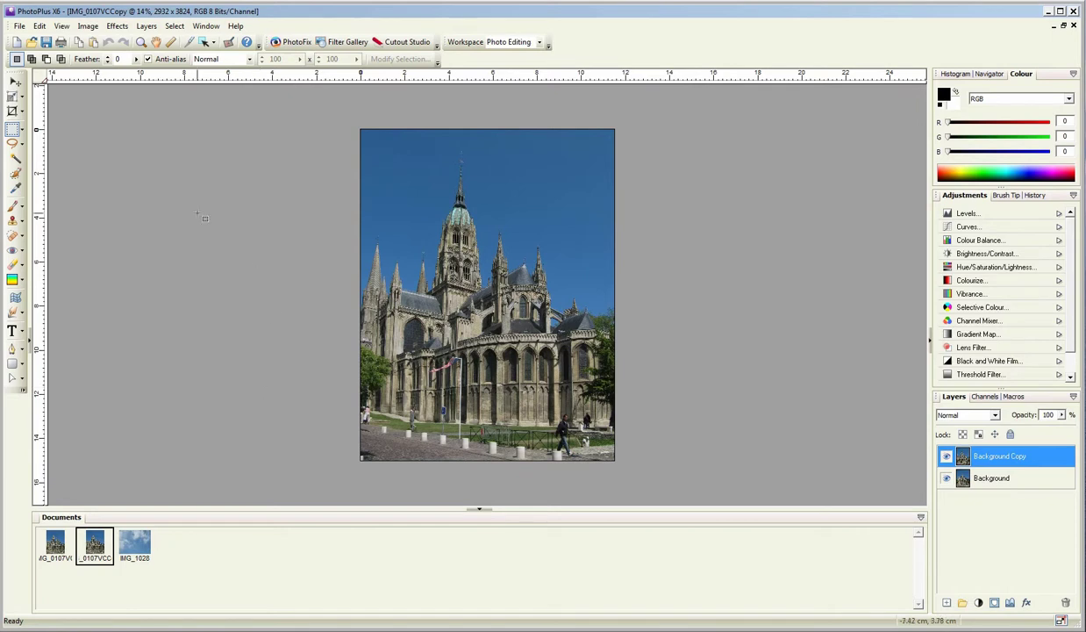
- Paste the copied sky into the cathedral copy as a new layer
left_click(38, 27)
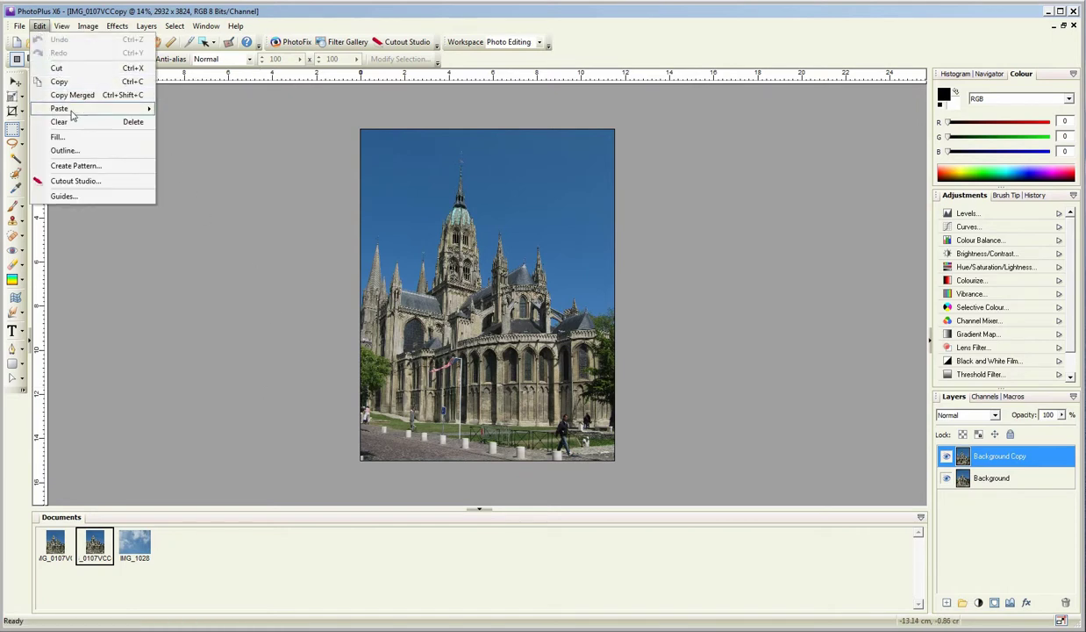
mouse_move(116, 110)
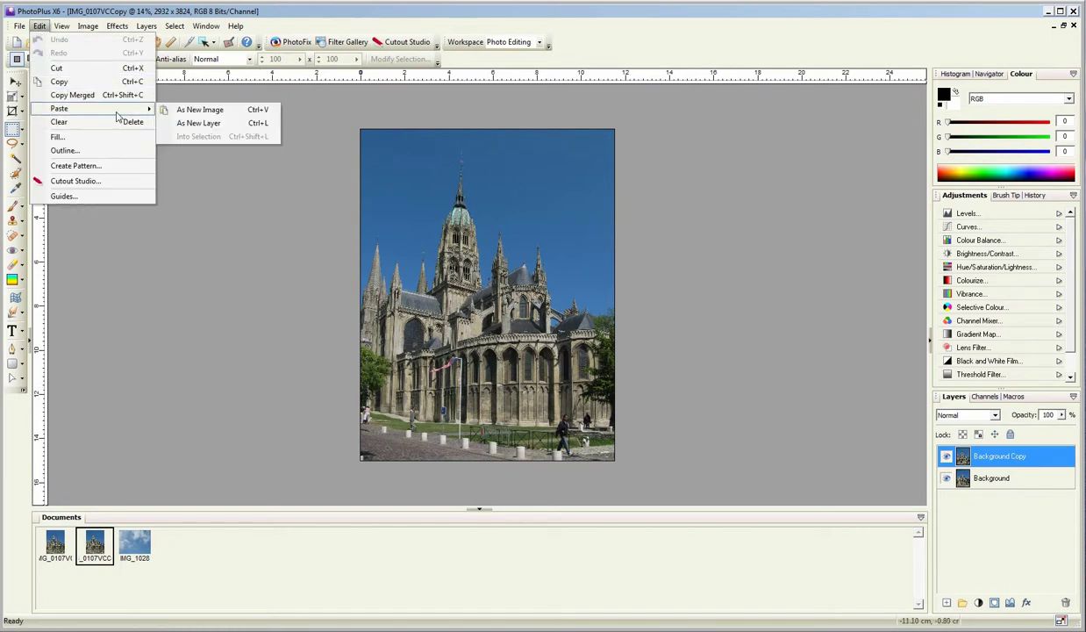
left_click(196, 124)
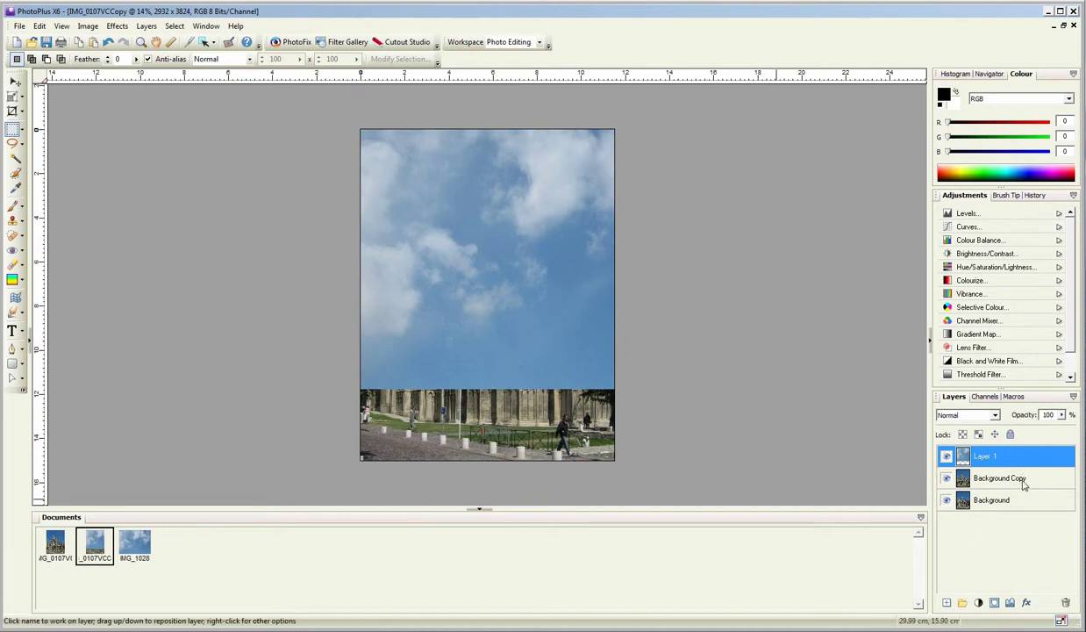
- Duplicate Background Copy as Background Copy 2 and move it above Layer 1
left_click(1023, 482)
right_click(1023, 481)
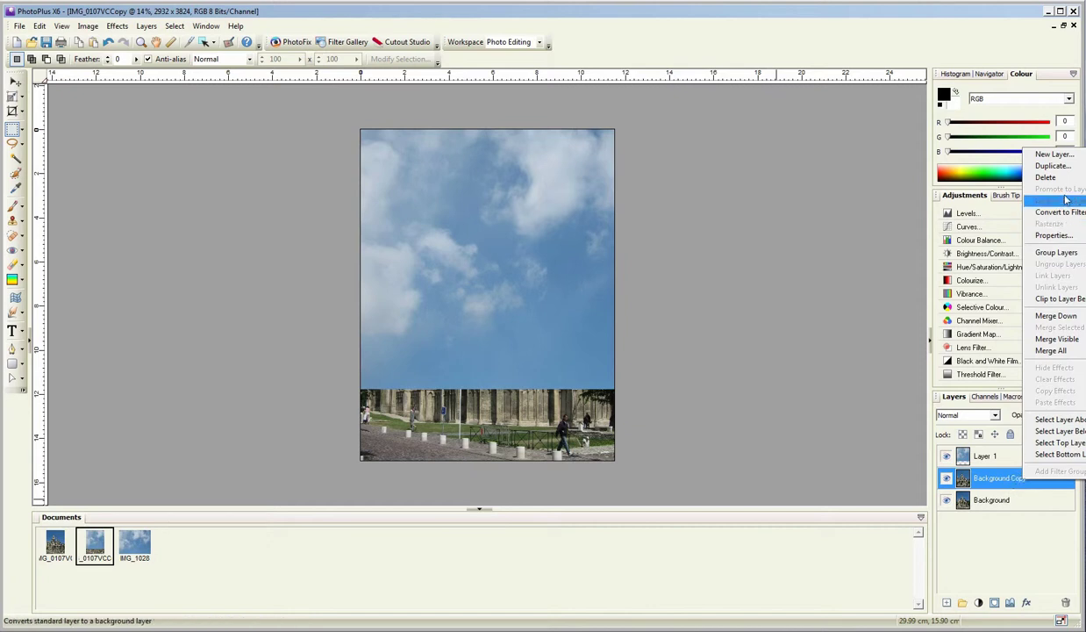
left_click(1059, 168)
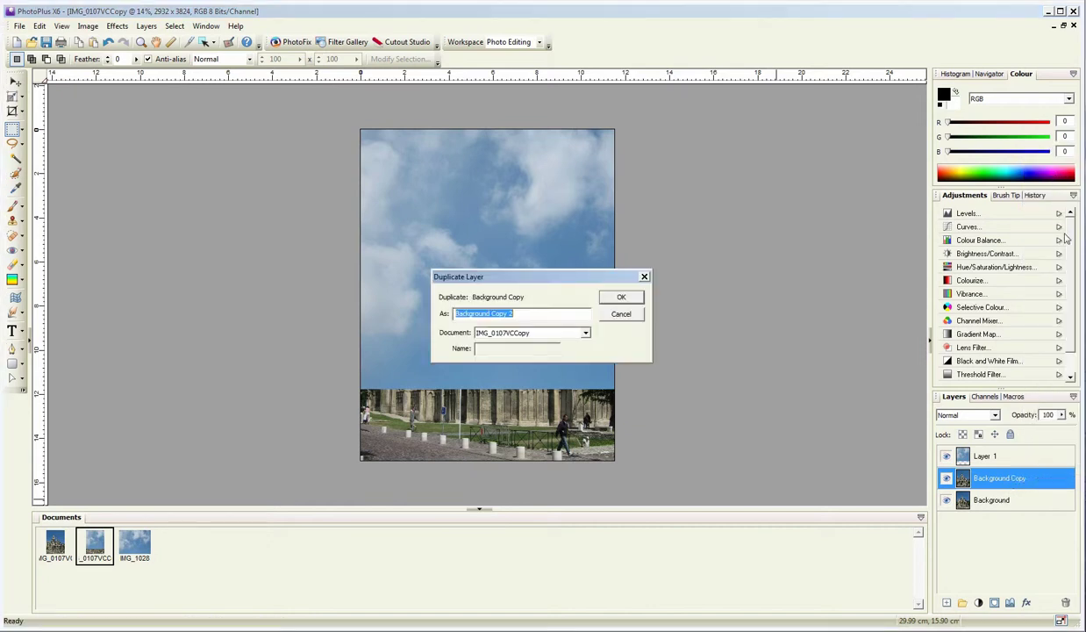
left_click(621, 296)
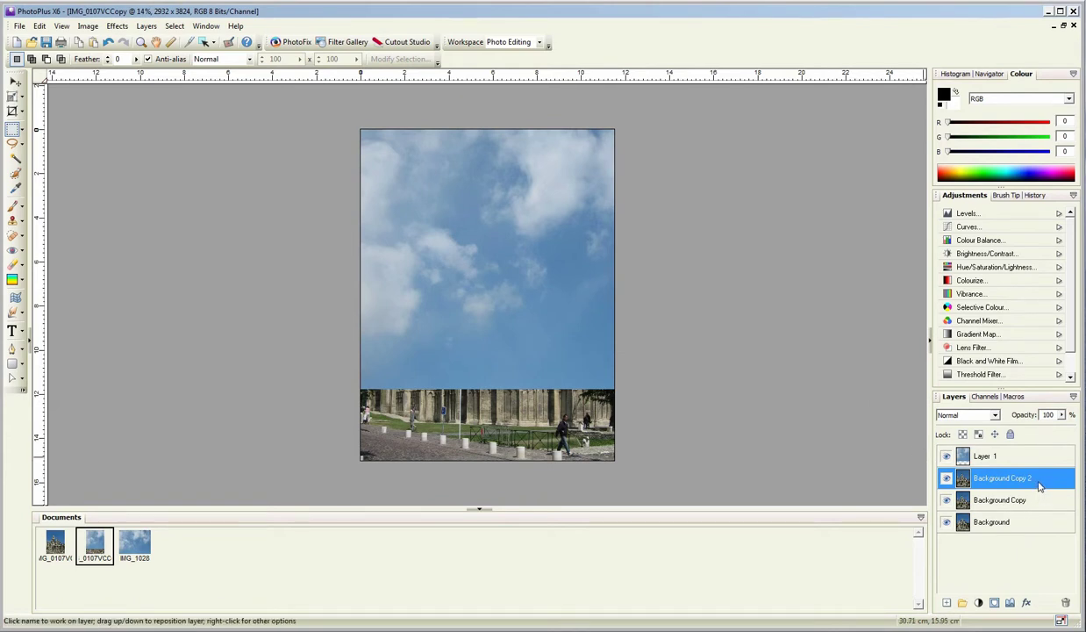
left_click_drag(1039, 485, 1034, 453)
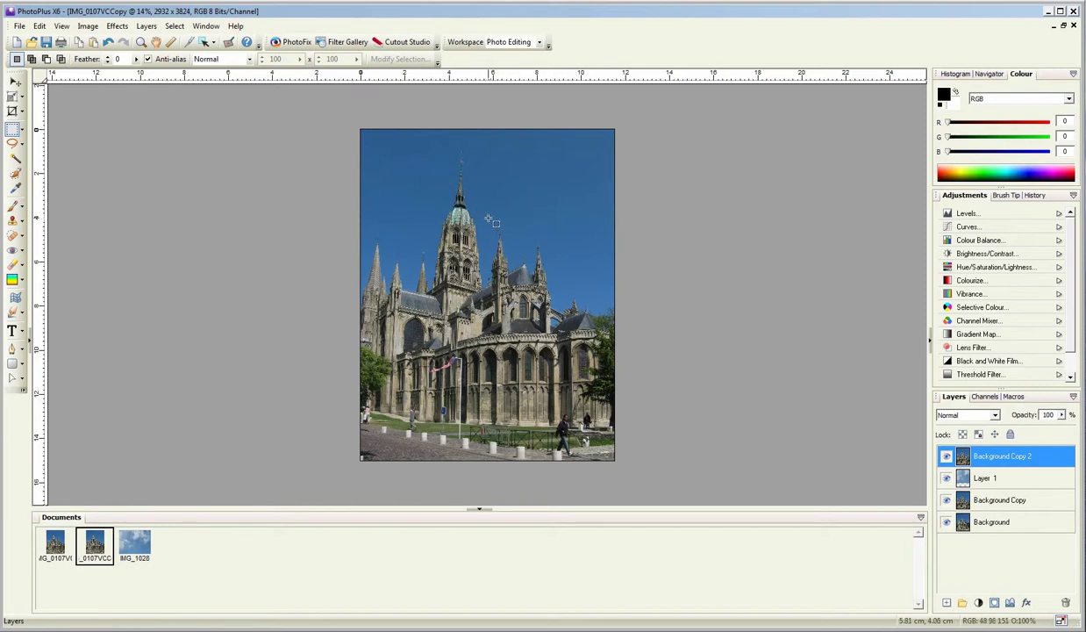
left_click(946, 456)
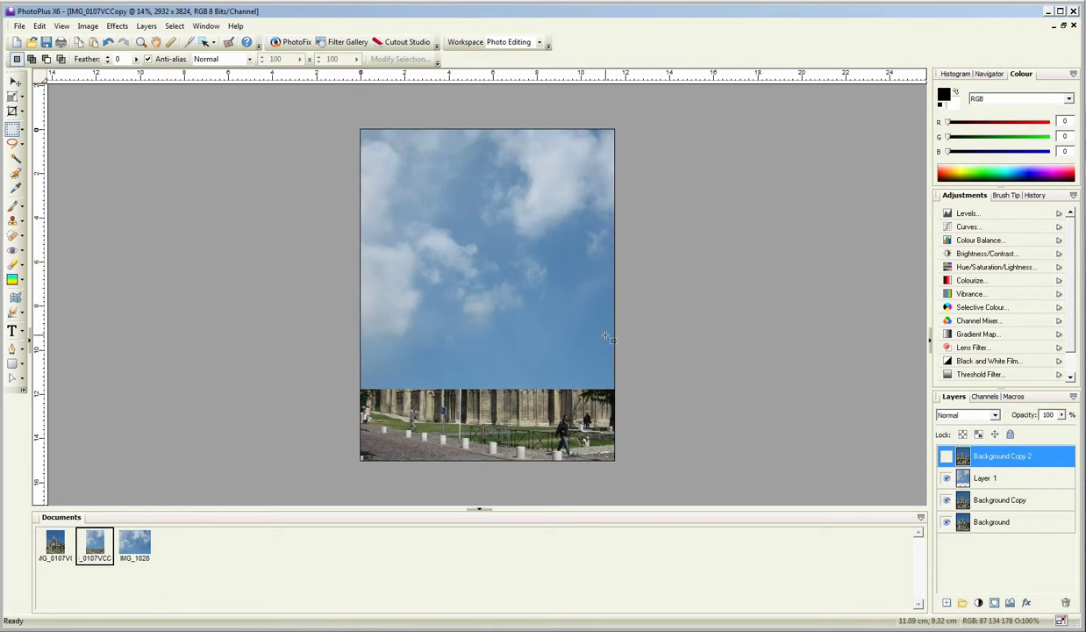
left_click(946, 455)
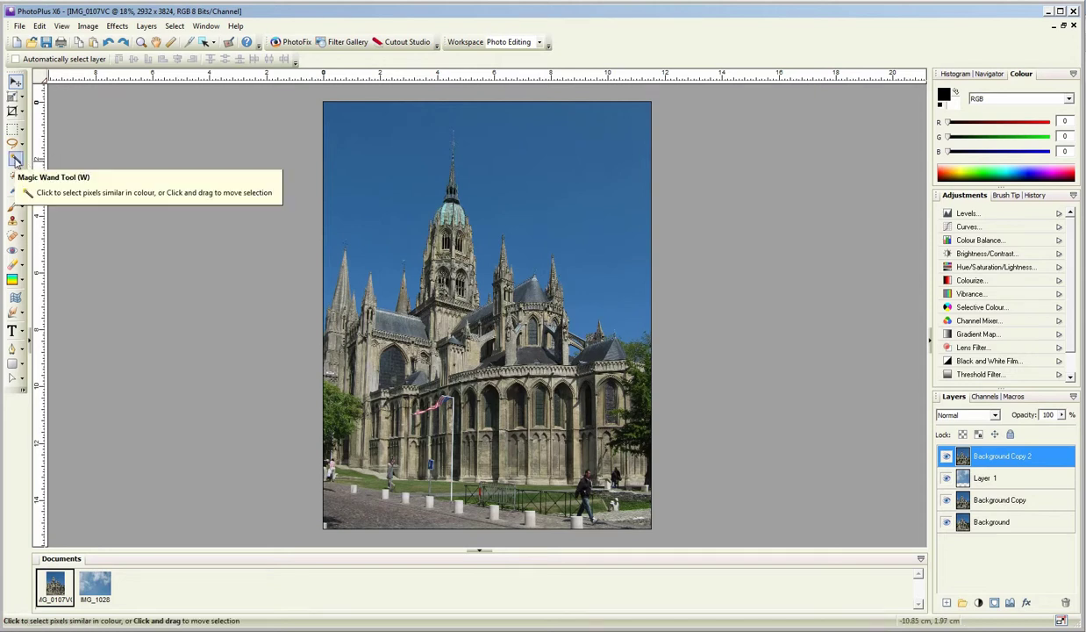
- With the Magic Wand, try tolerances 75 and 89 on the blue sky
left_click(15, 159)
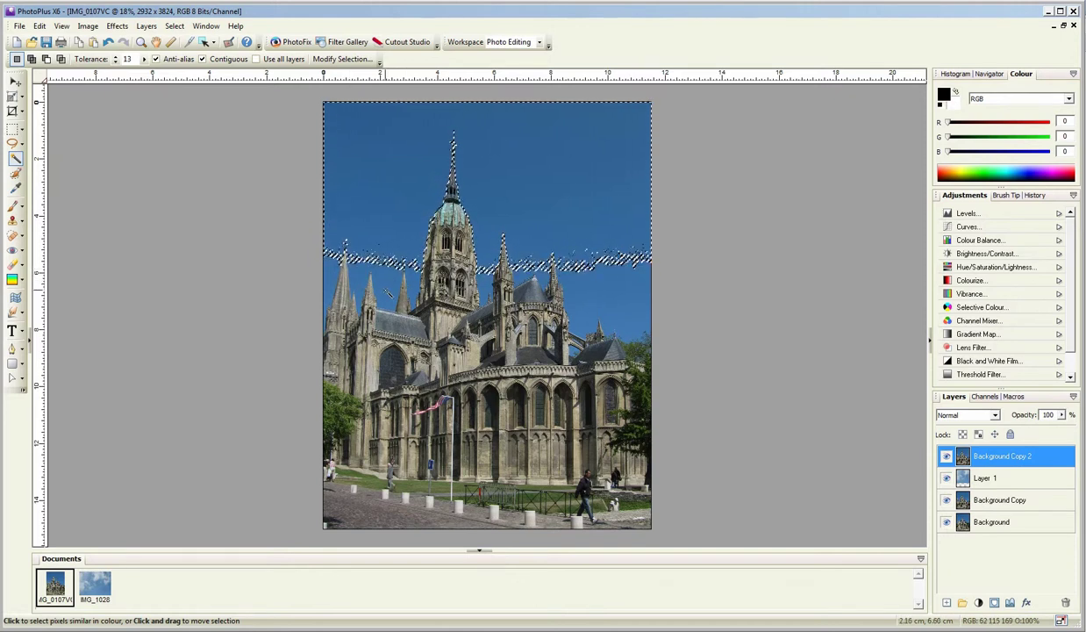
left_click(108, 42)
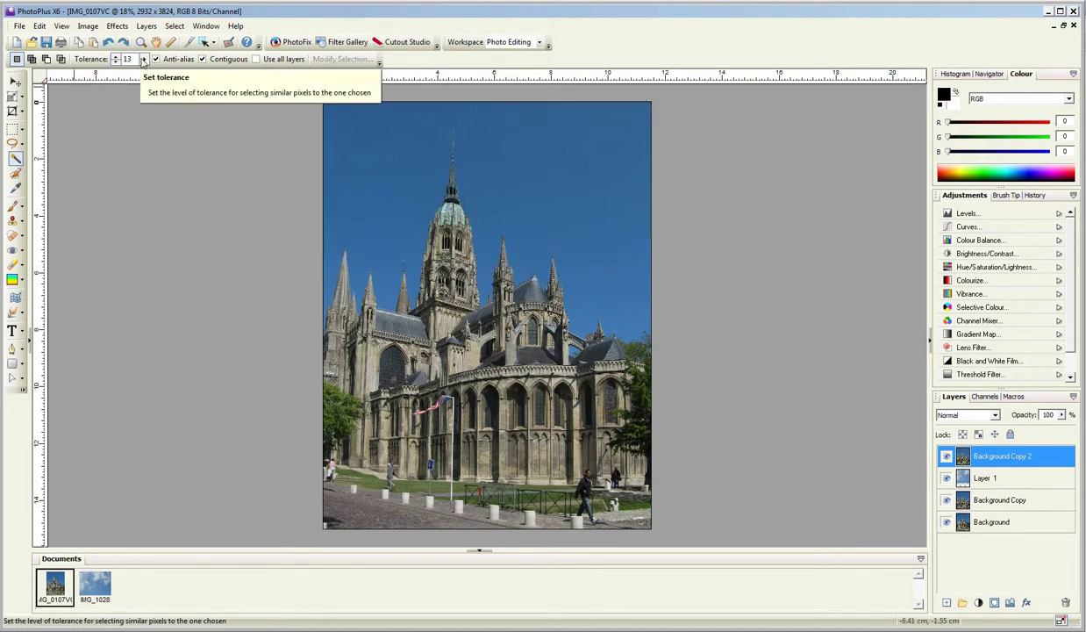
left_click(154, 74)
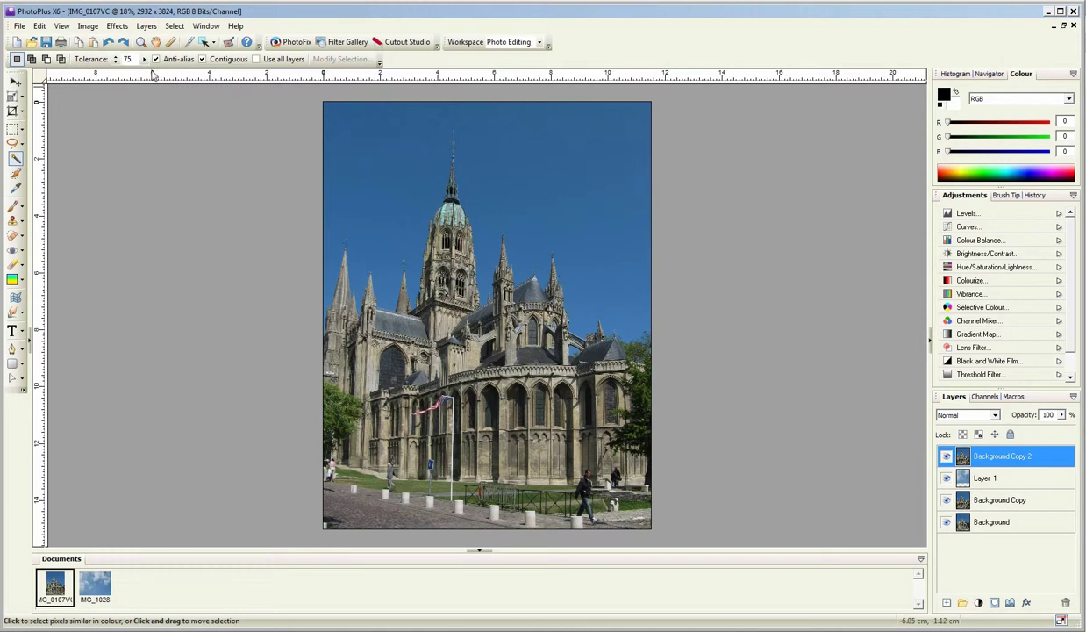
left_click(145, 60)
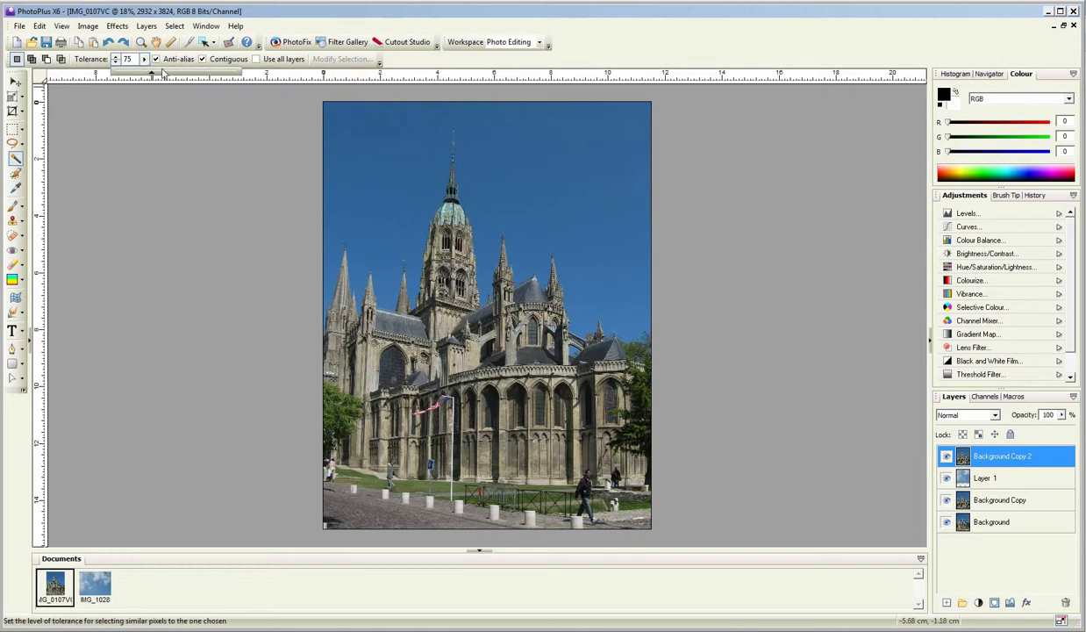
left_click(159, 74)
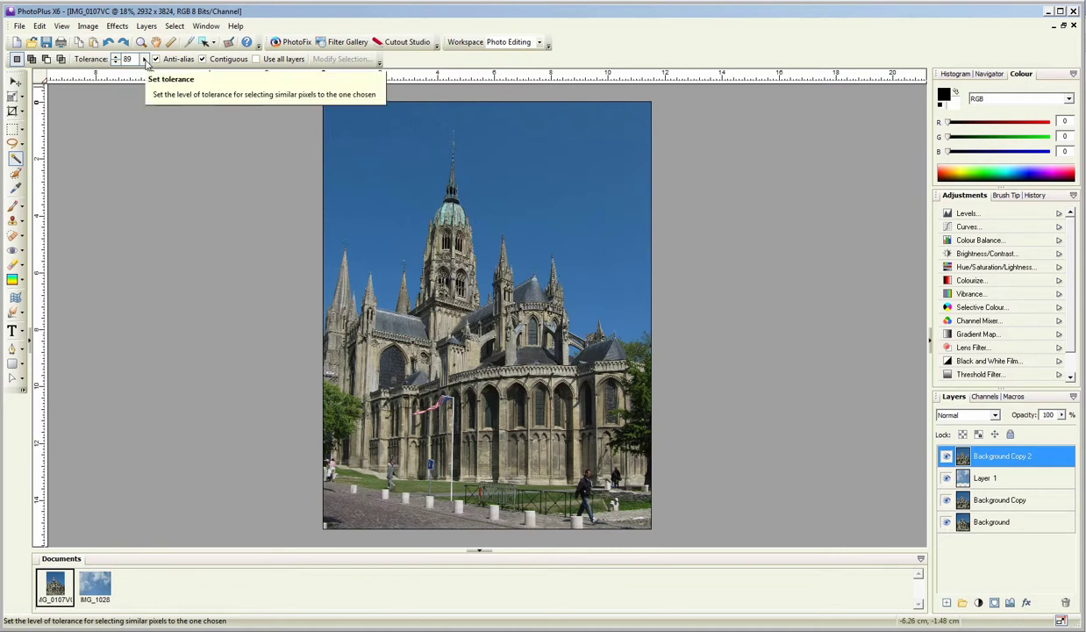
left_click(390, 197)
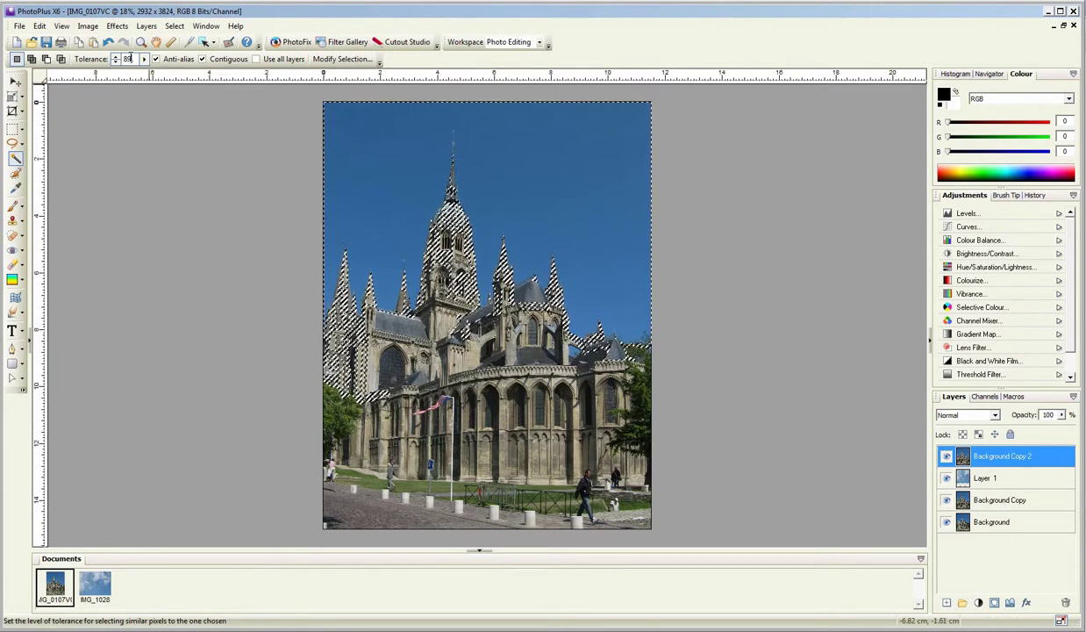
- Set the Magic Wand tolerance to 30 and undo the selection that grabbed the spires
double_click(126, 58)
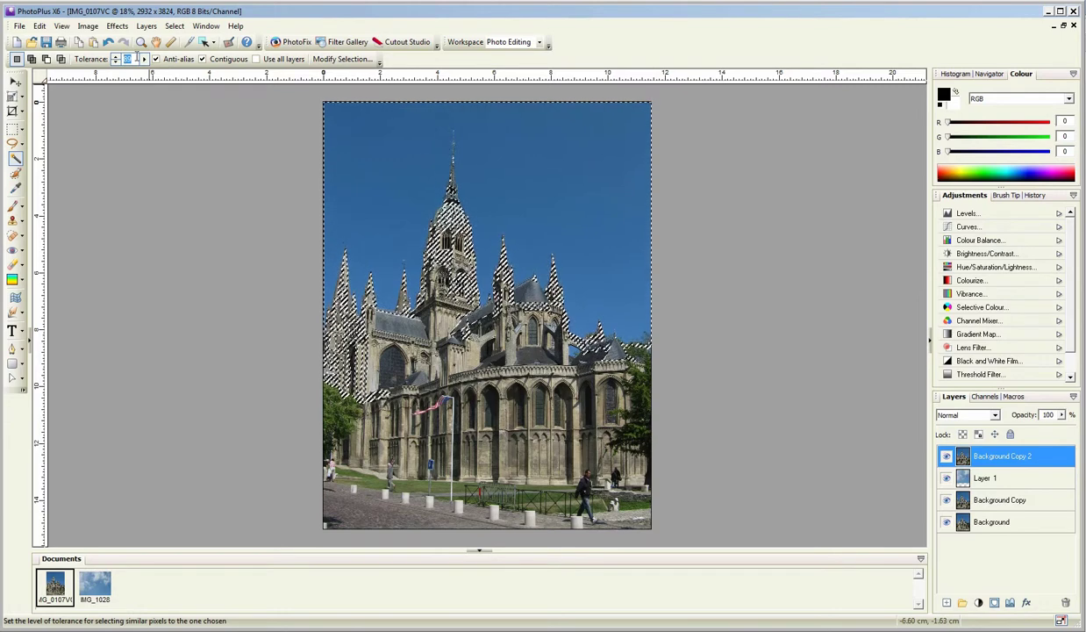
type("30")
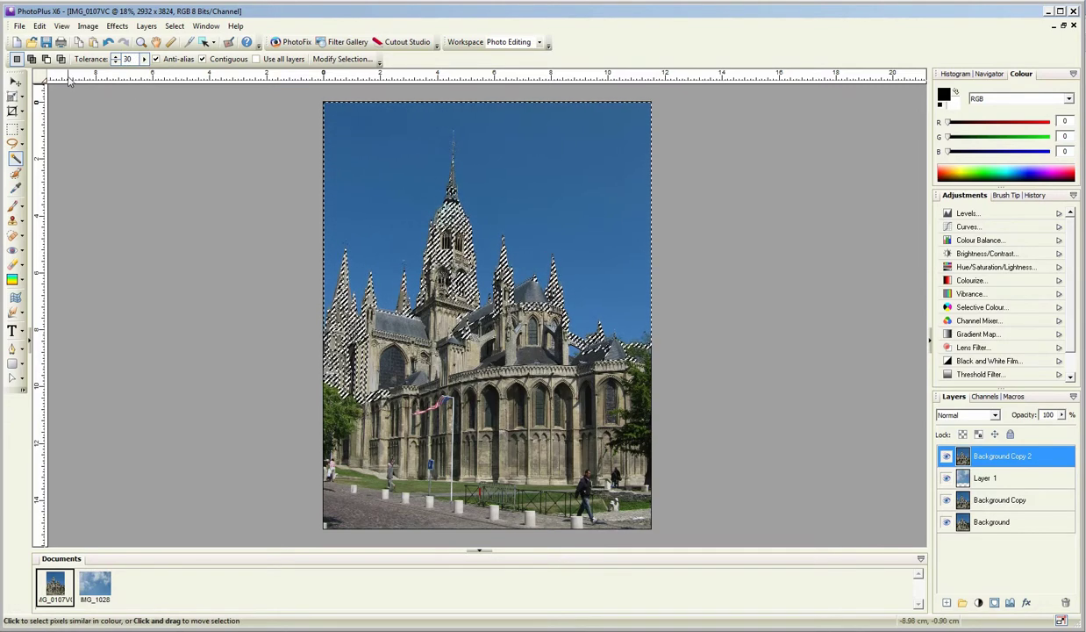
left_click(108, 43)
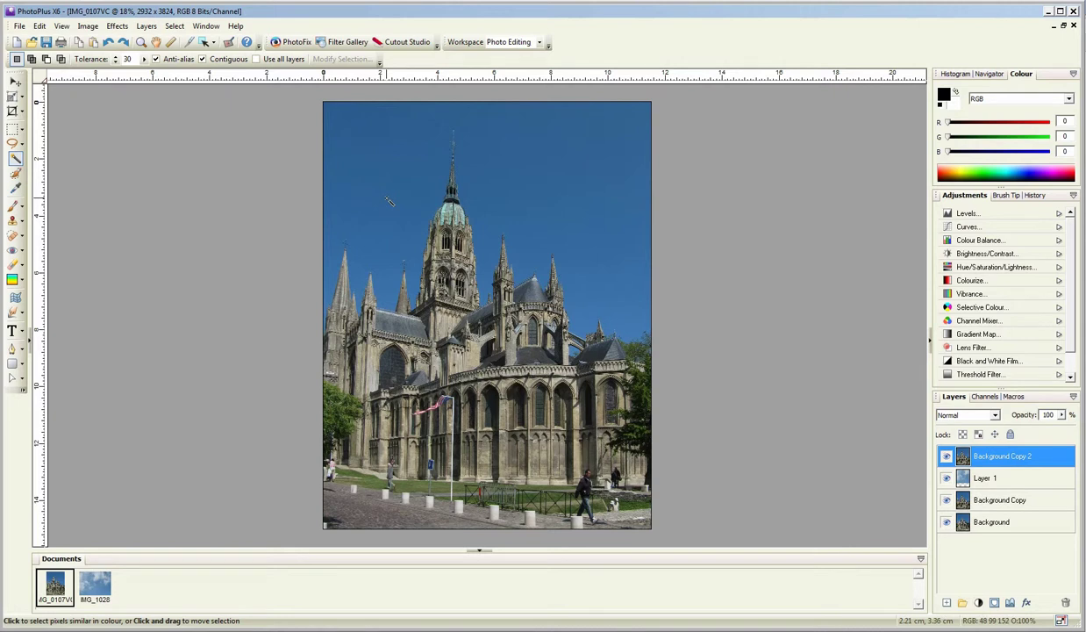
- Select the blue sky, adding the remaining sky areas, and bring up IMG_0107VCCopy
left_click(389, 201)
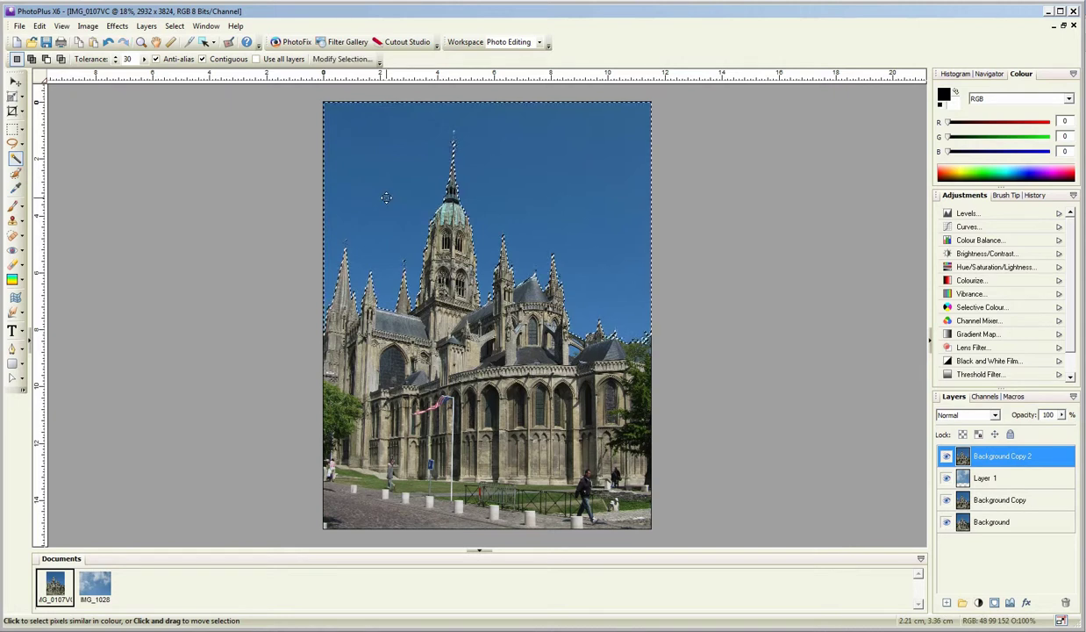
left_click(32, 61)
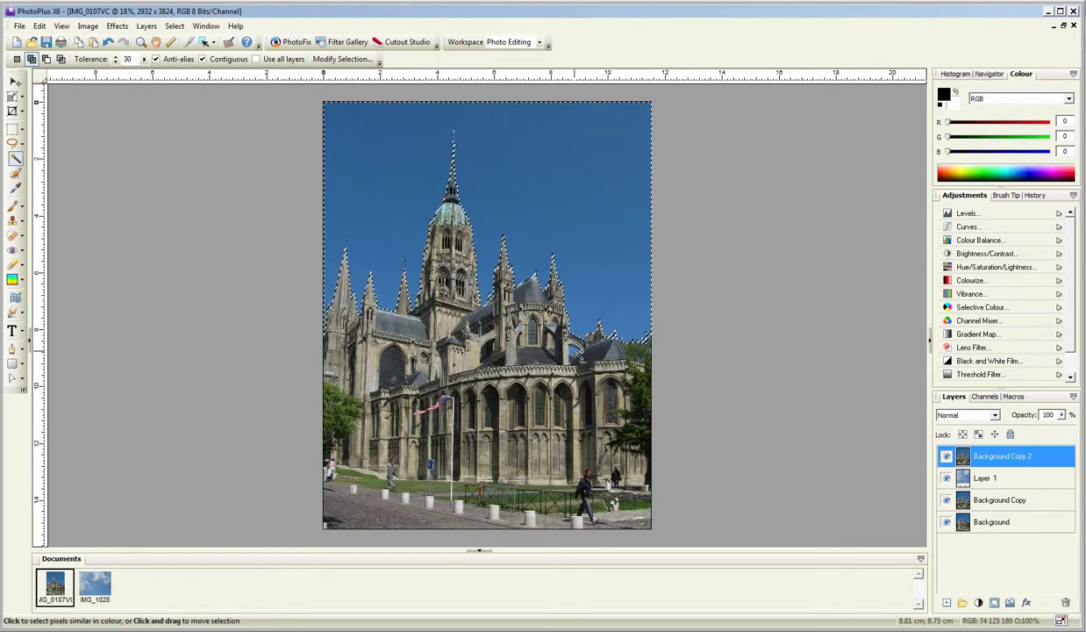
key("ctrl+shift+d")
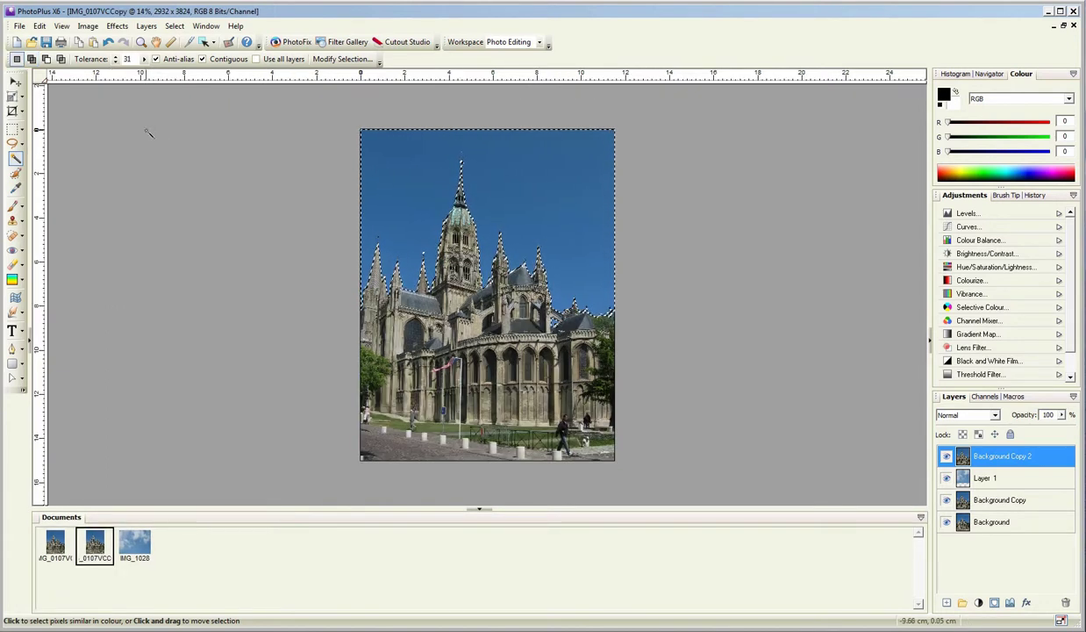
left_click(142, 28)
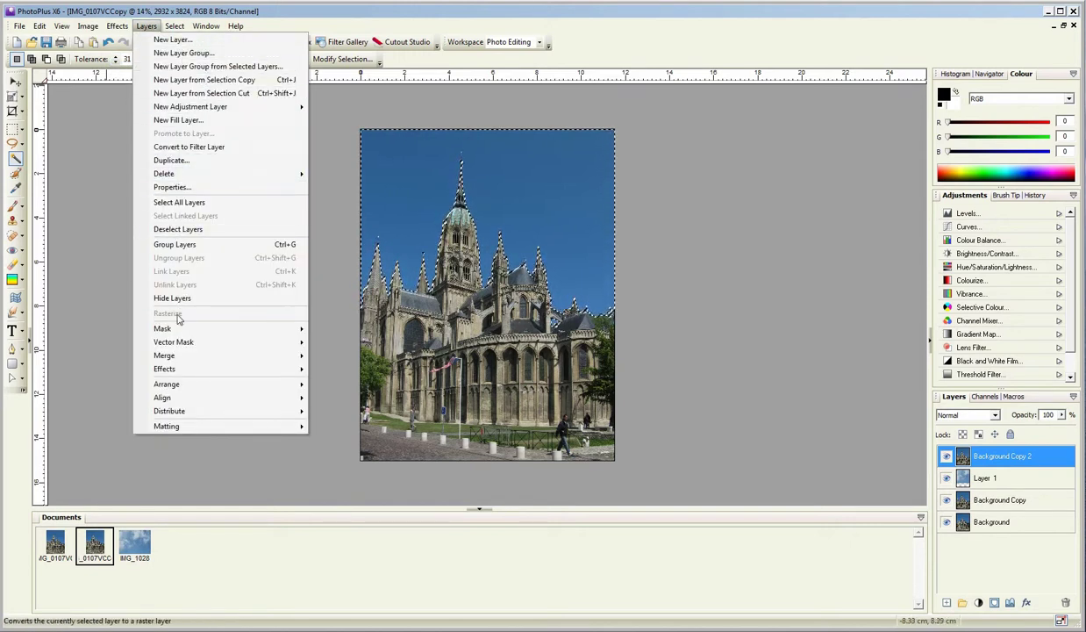
- Add a Hide Selection mask to Background Copy 2 and make its mask active
mouse_move(176, 330)
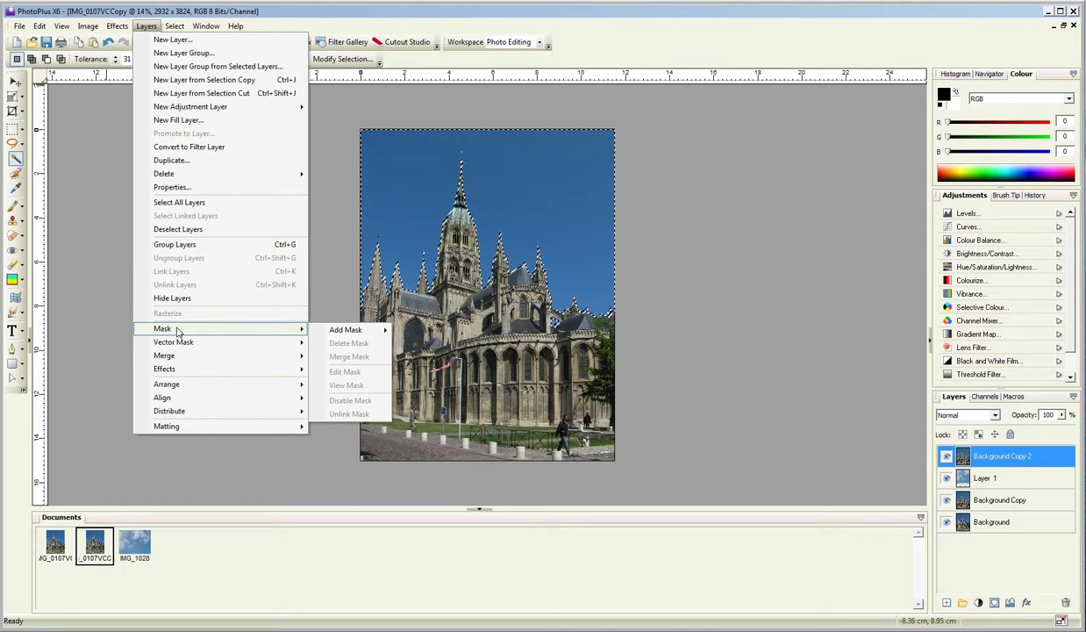
mouse_move(355, 336)
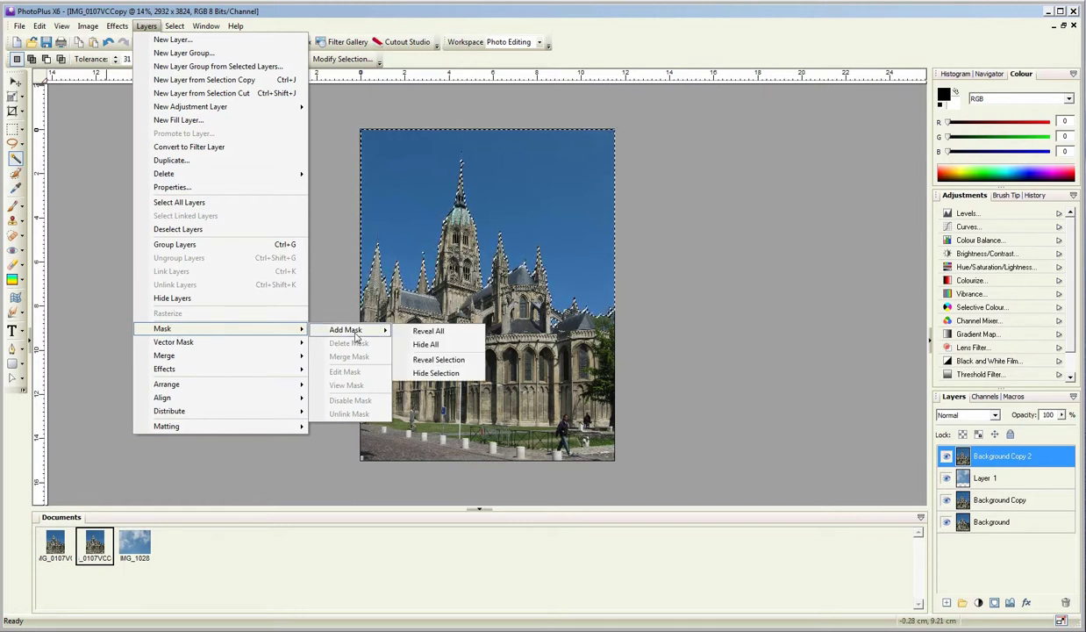
left_click(431, 373)
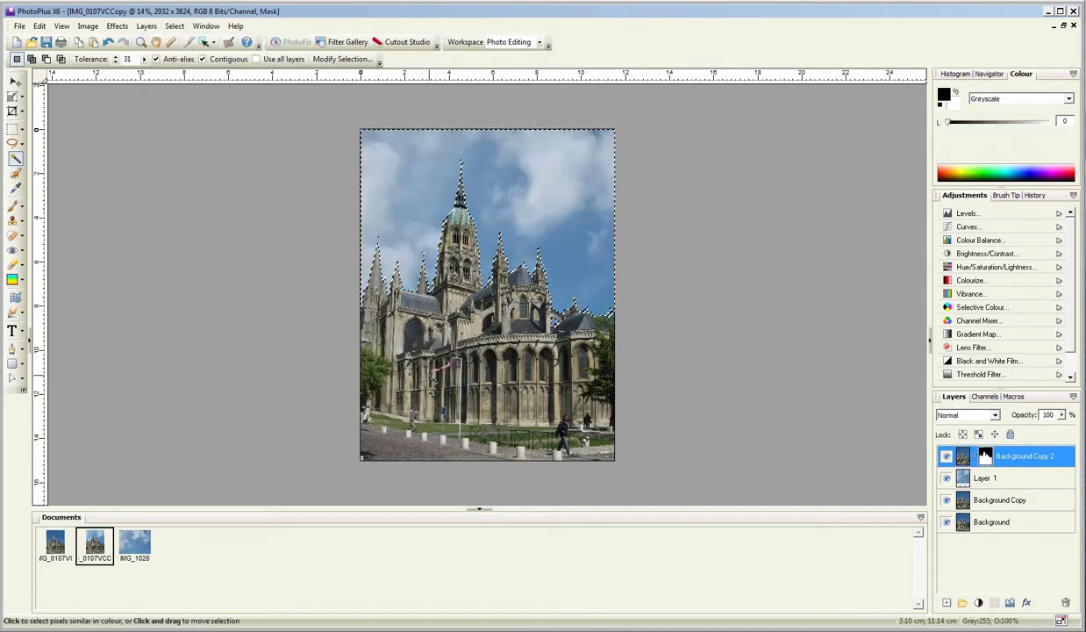
left_click(987, 456)
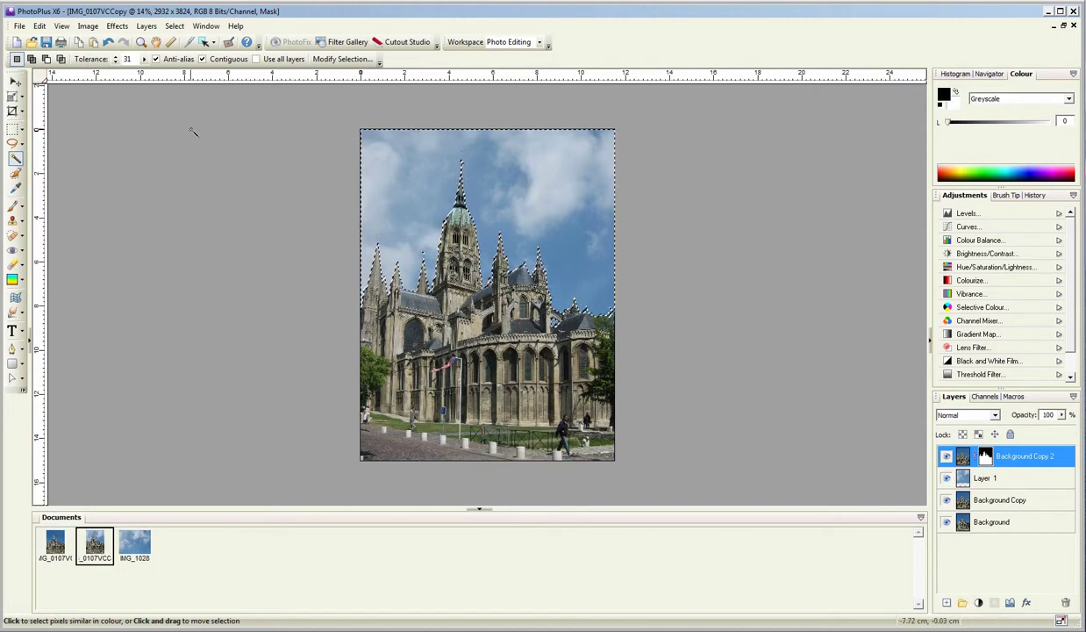
- Deselect, then use the Move Tool to shift Layer 1's clouds left and slightly down
left_click(174, 25)
left_click(178, 52)
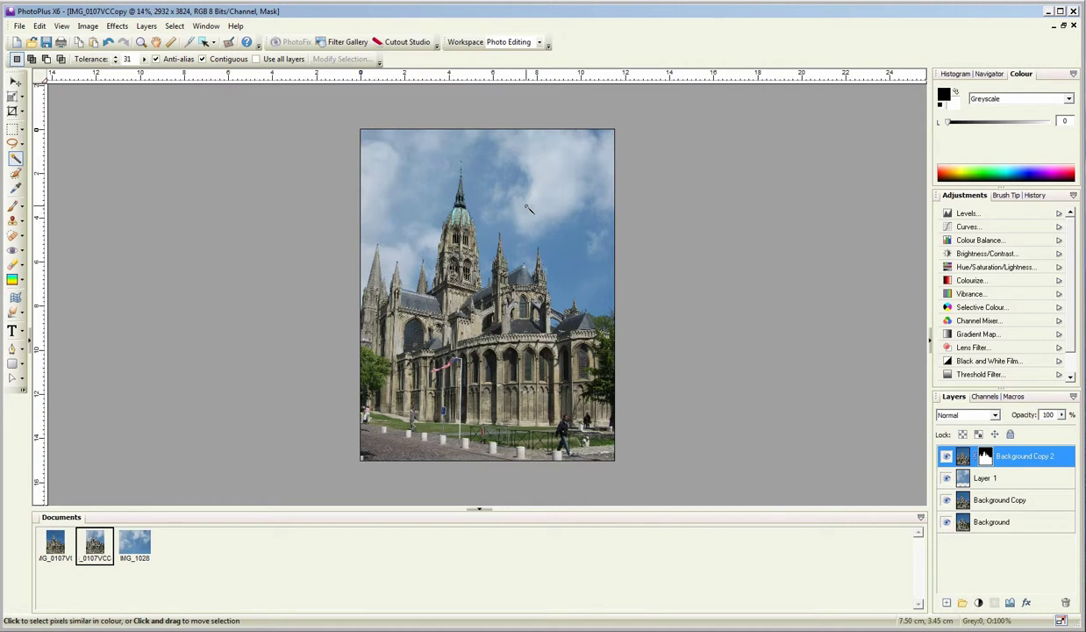
left_click(16, 82)
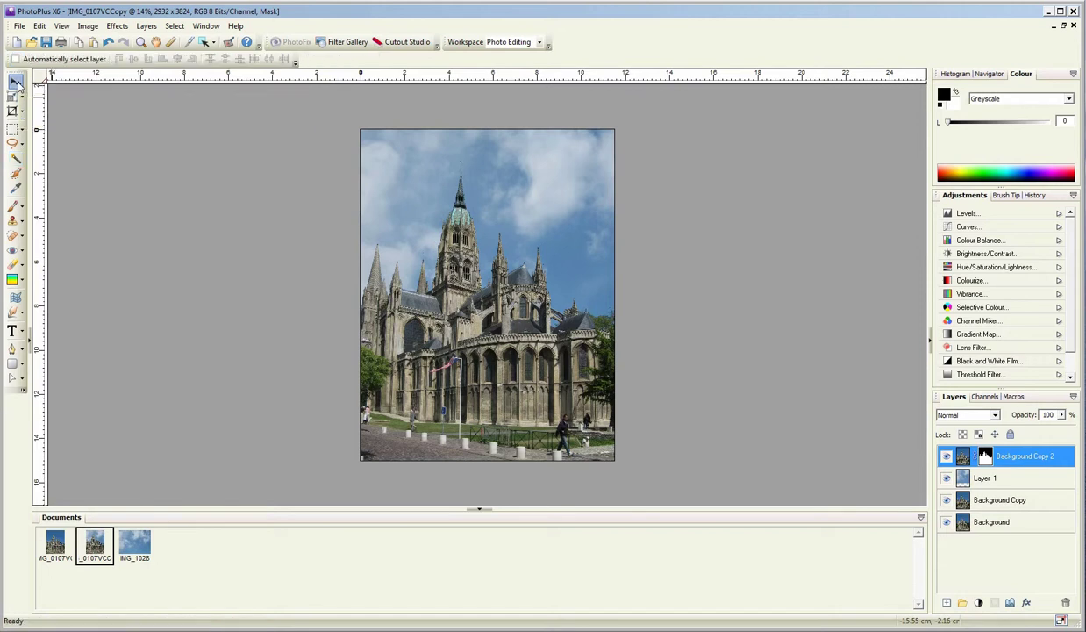
left_click(1014, 480)
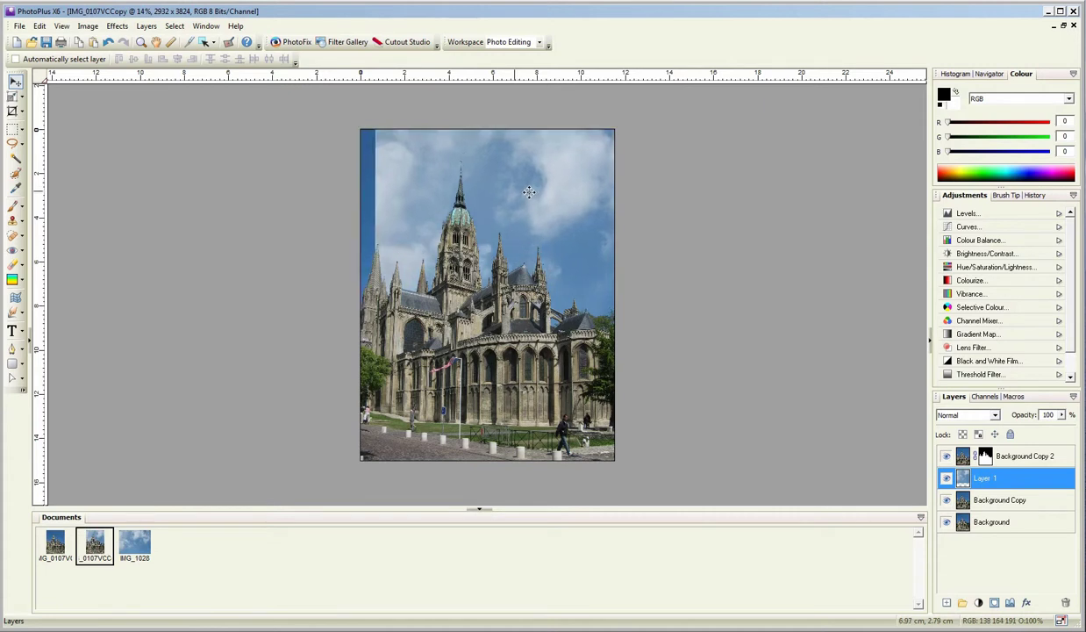
left_click_drag(505, 187, 467, 167)
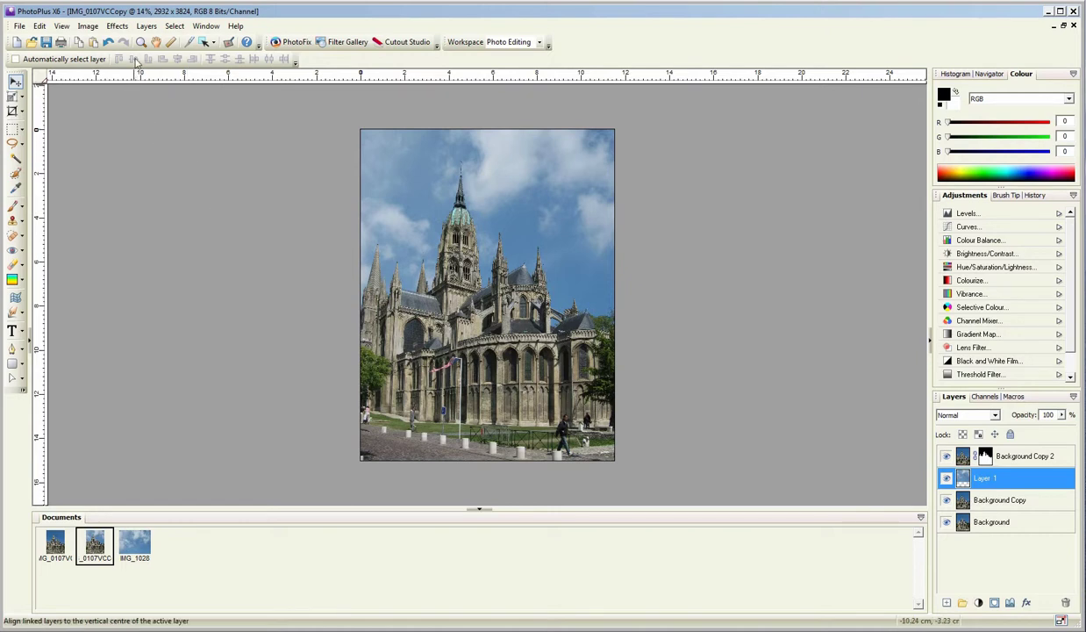
- Merge all layers into a single background
left_click(145, 25)
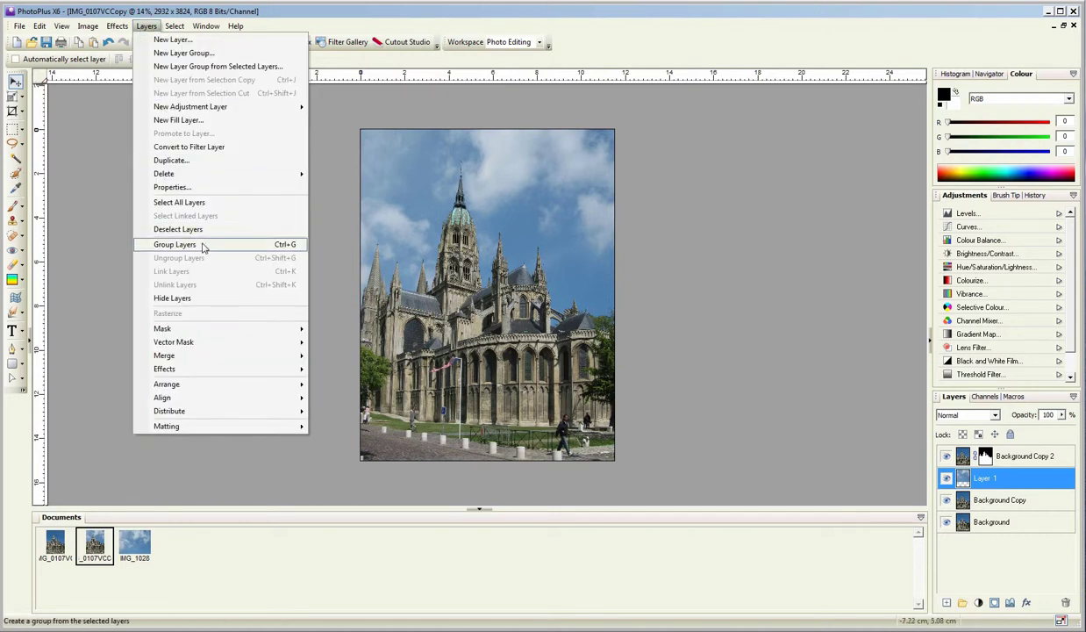
mouse_move(208, 350)
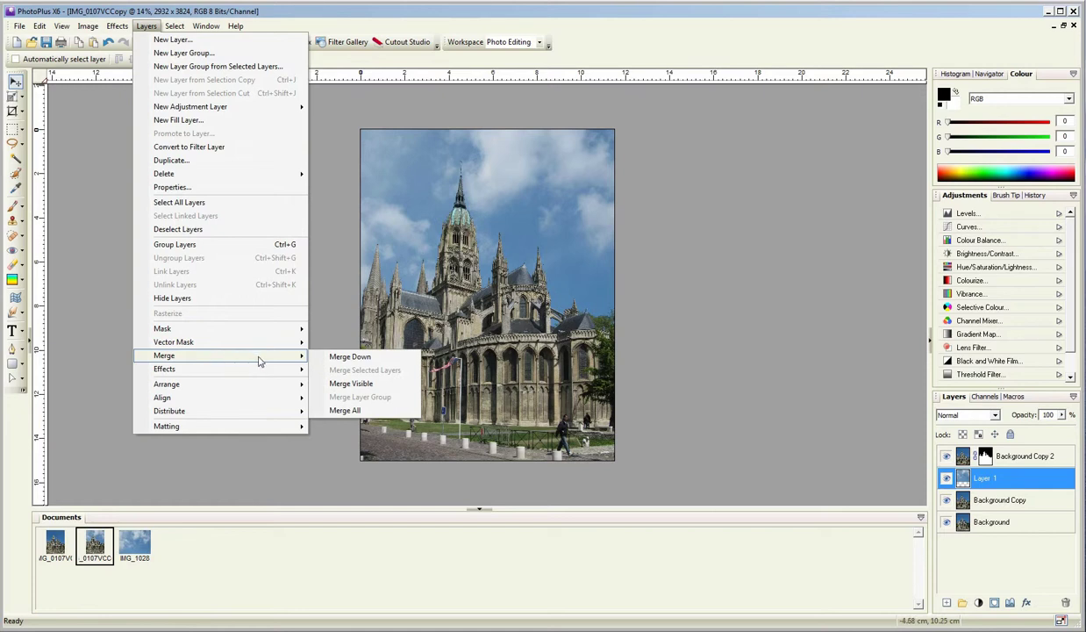
left_click(345, 411)
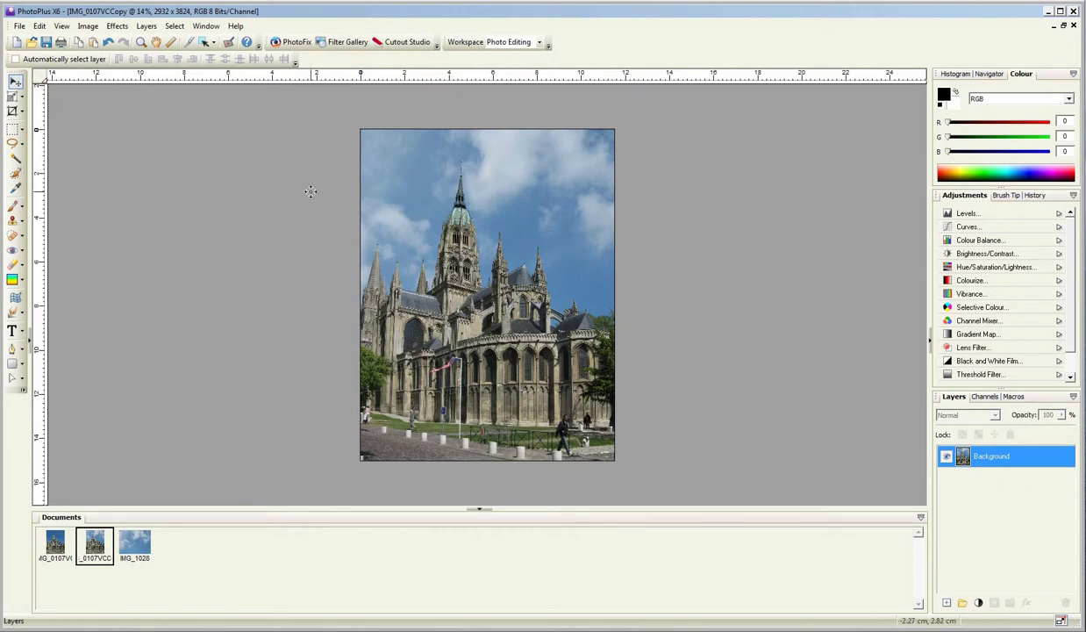
- Save the flattened image as IMG_0107VCskm
left_click(19, 26)
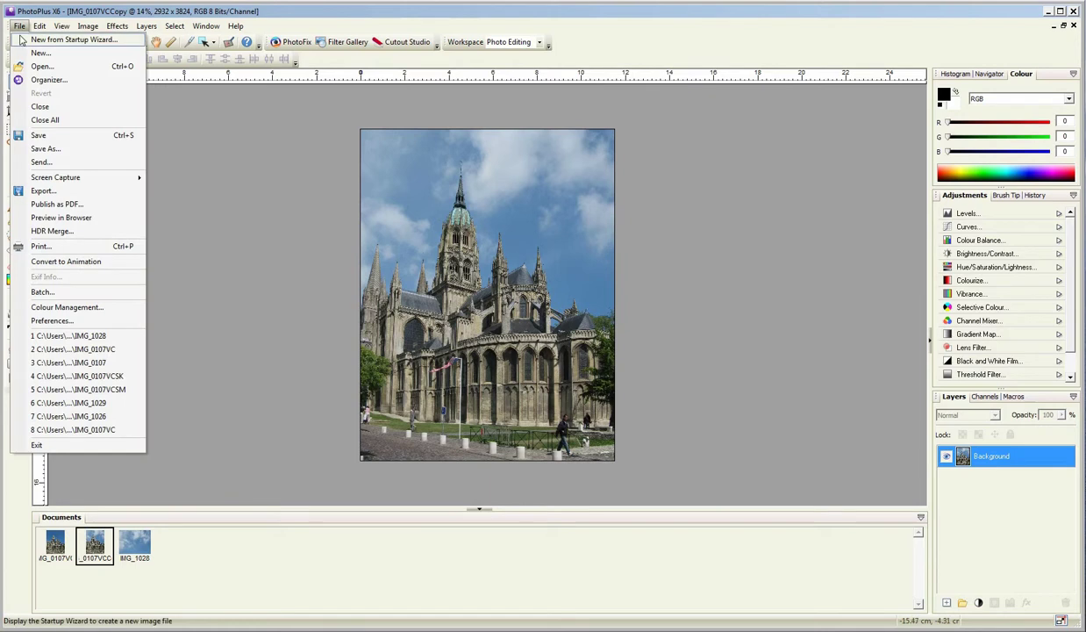
left_click(51, 145)
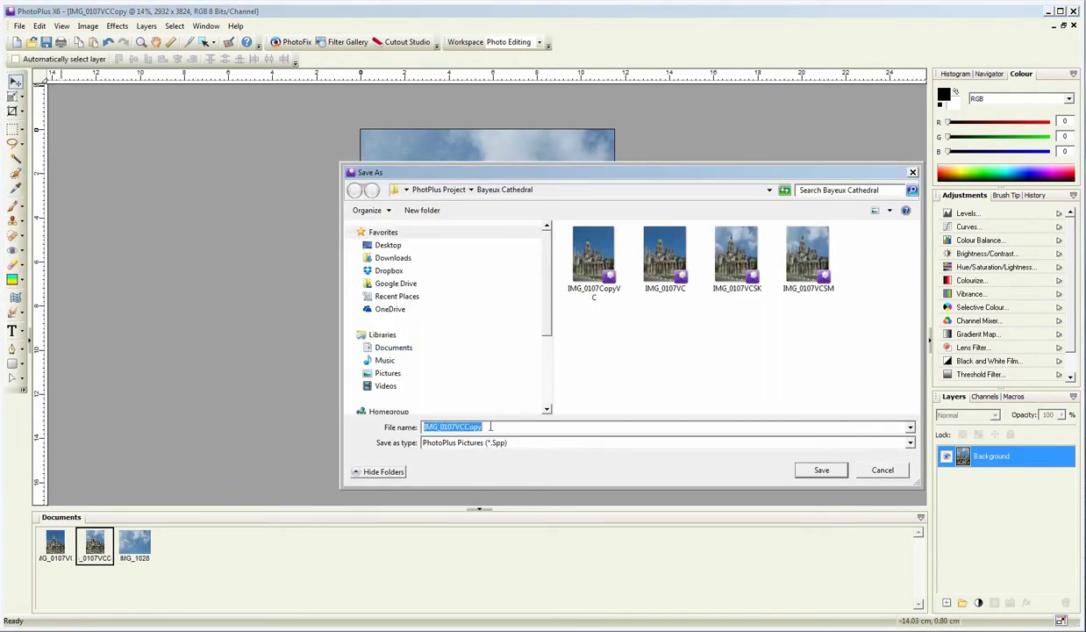
left_click(491, 426)
left_click_drag(484, 426, 466, 428)
type("sk")
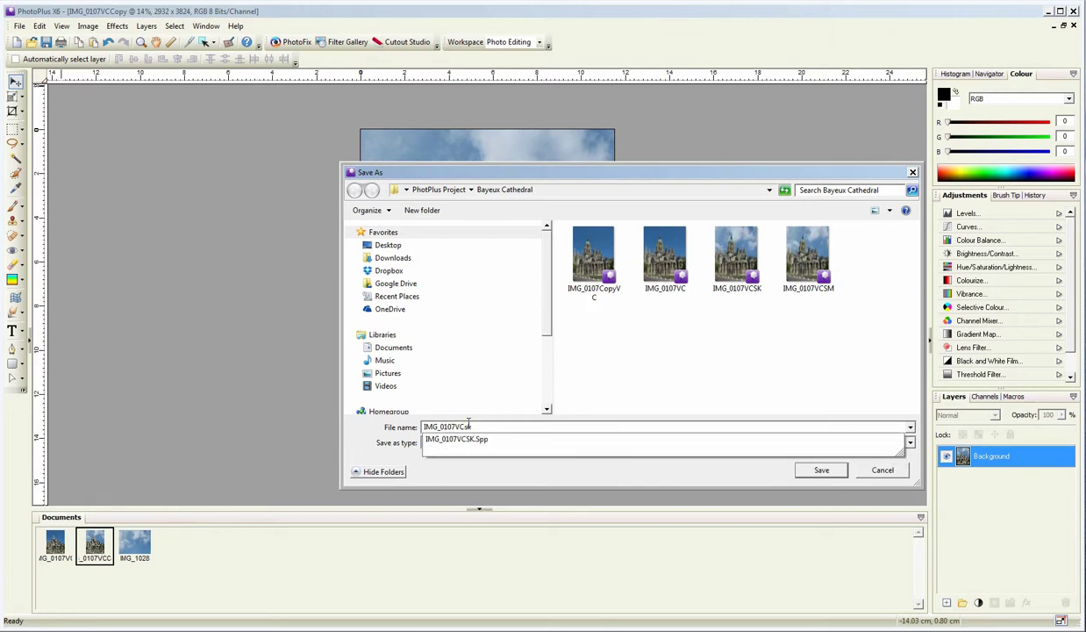
type("m")
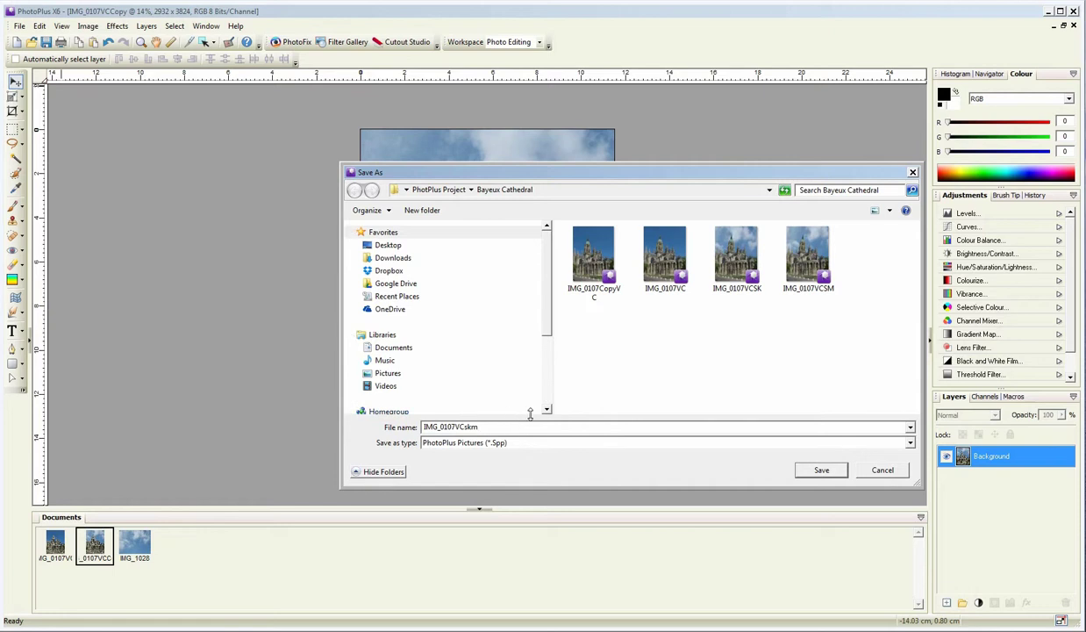
left_click(818, 472)
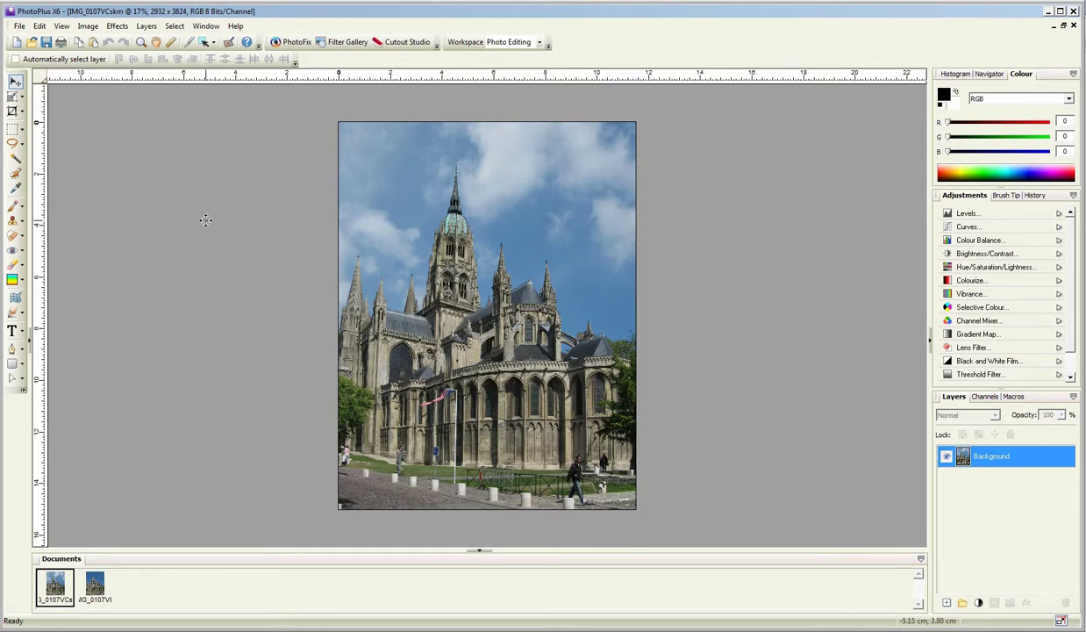
- Open the original IMG_0107 photo from the Bayeux Cathedral folder
left_click(21, 26)
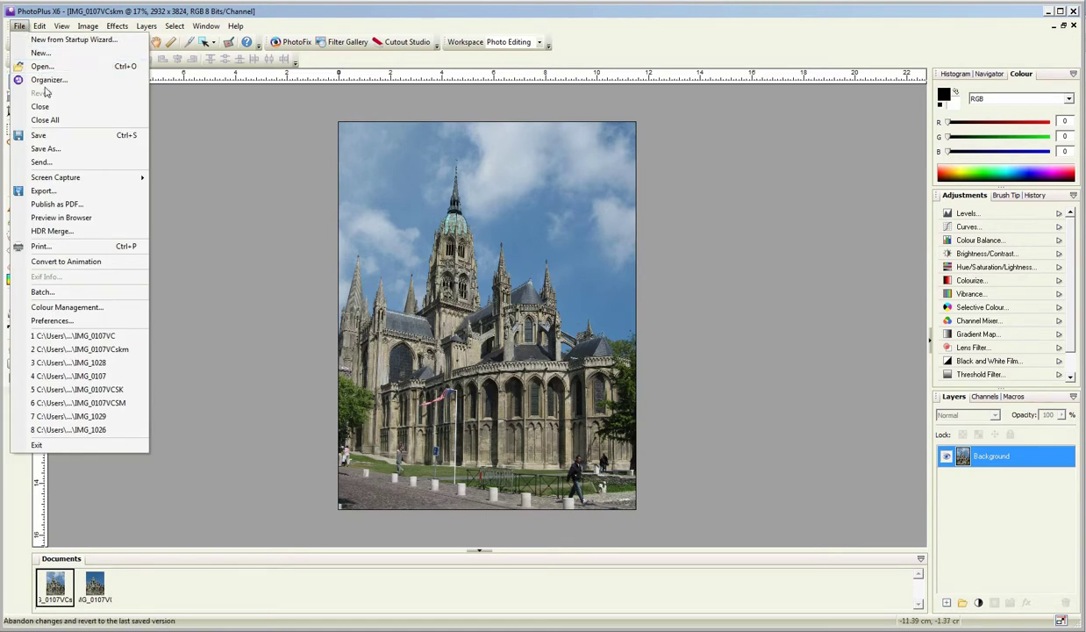
left_click(42, 68)
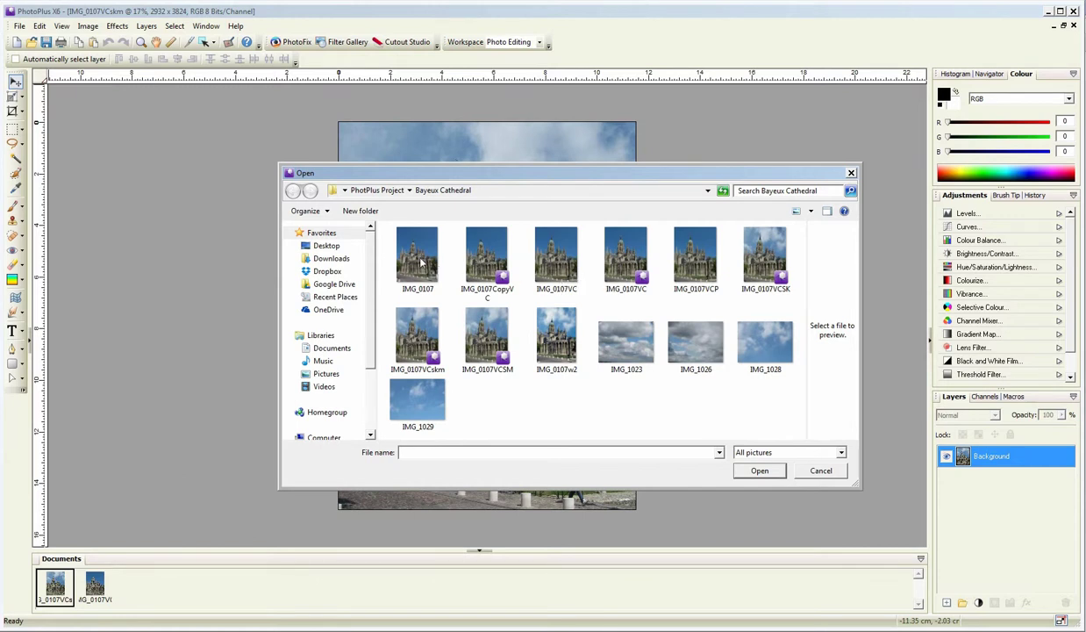
left_click_drag(422, 263, 841, 339)
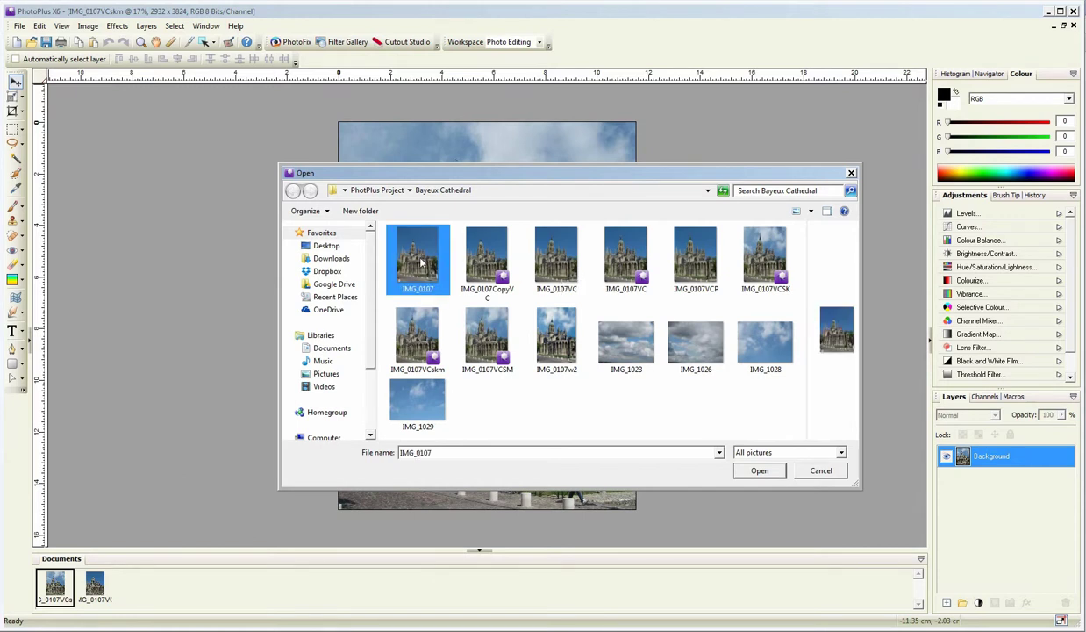
left_click(759, 470)
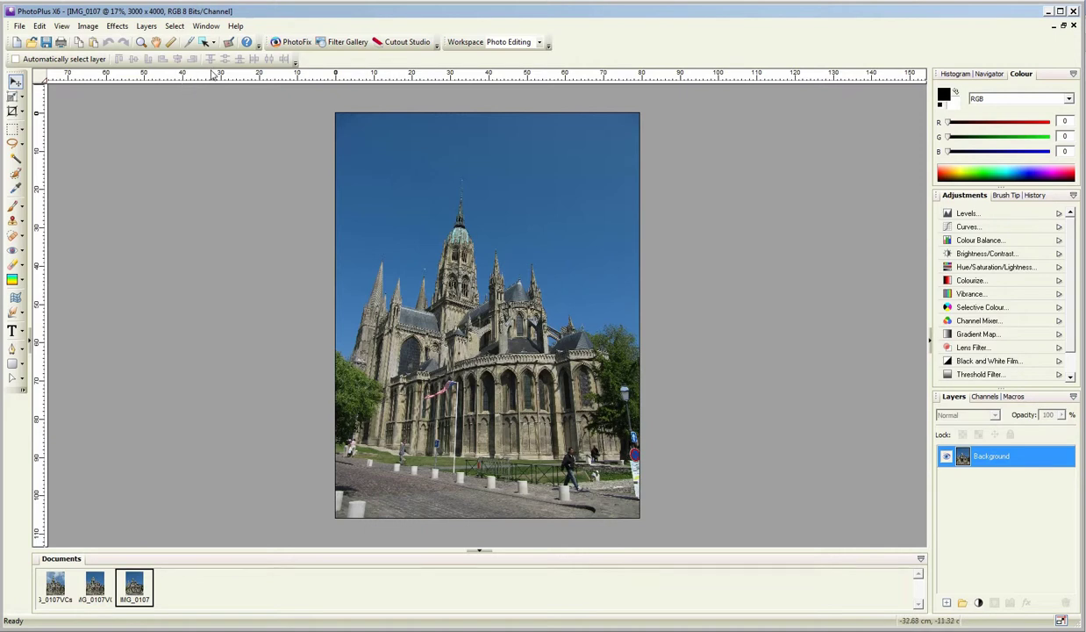
- Tile IMG_0107, IMG_0107VC and IMG_0107VCskm vertically, zoom each to fit, and even out the window widths
left_click(206, 26)
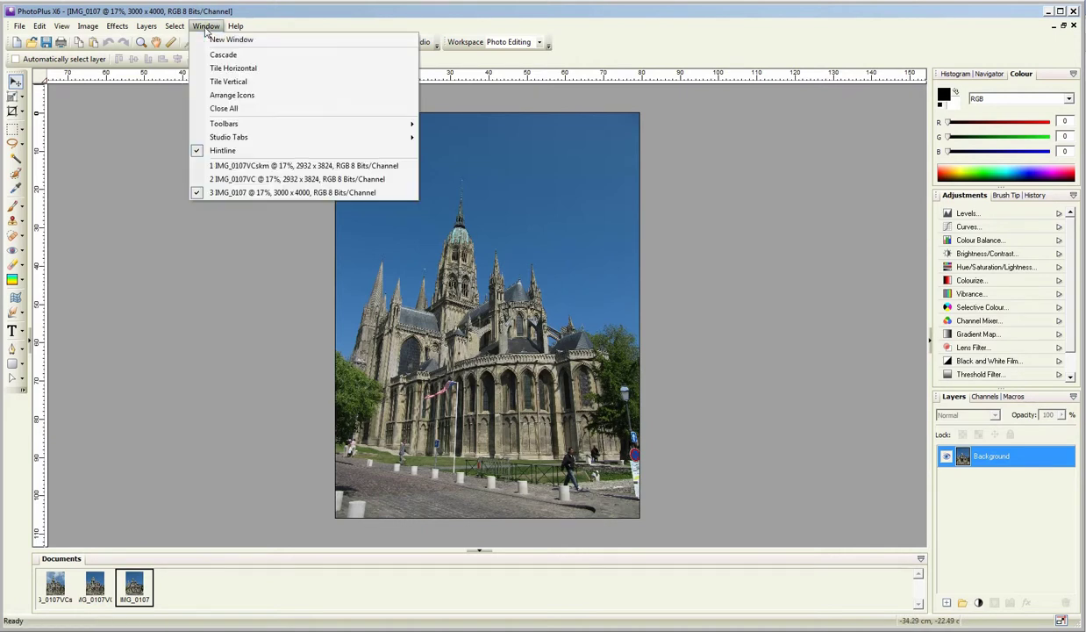
left_click(231, 82)
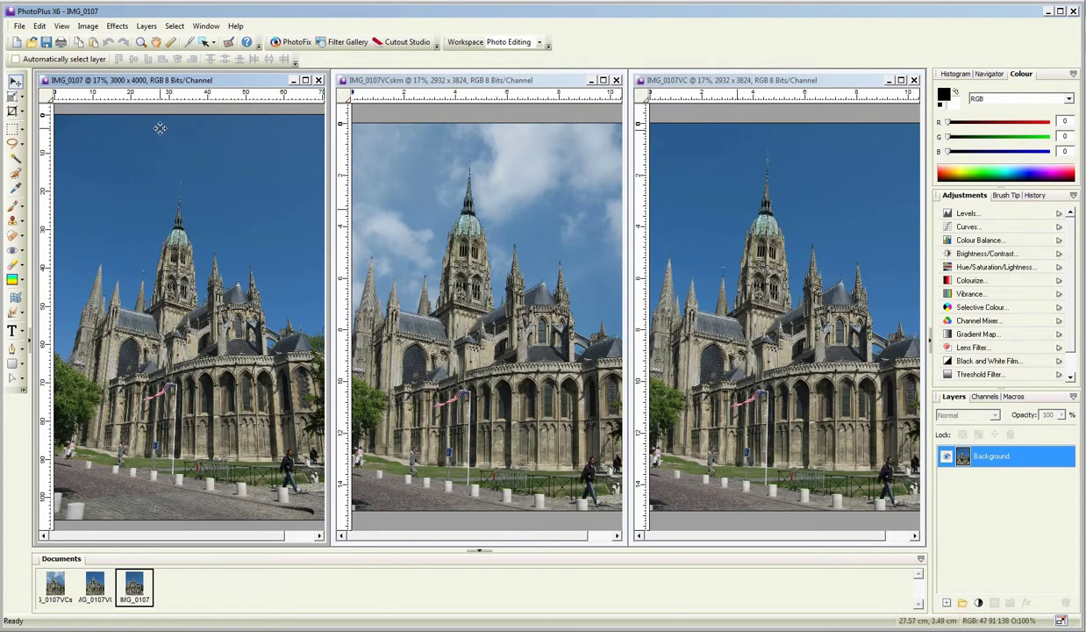
left_click(140, 42)
right_click(165, 163)
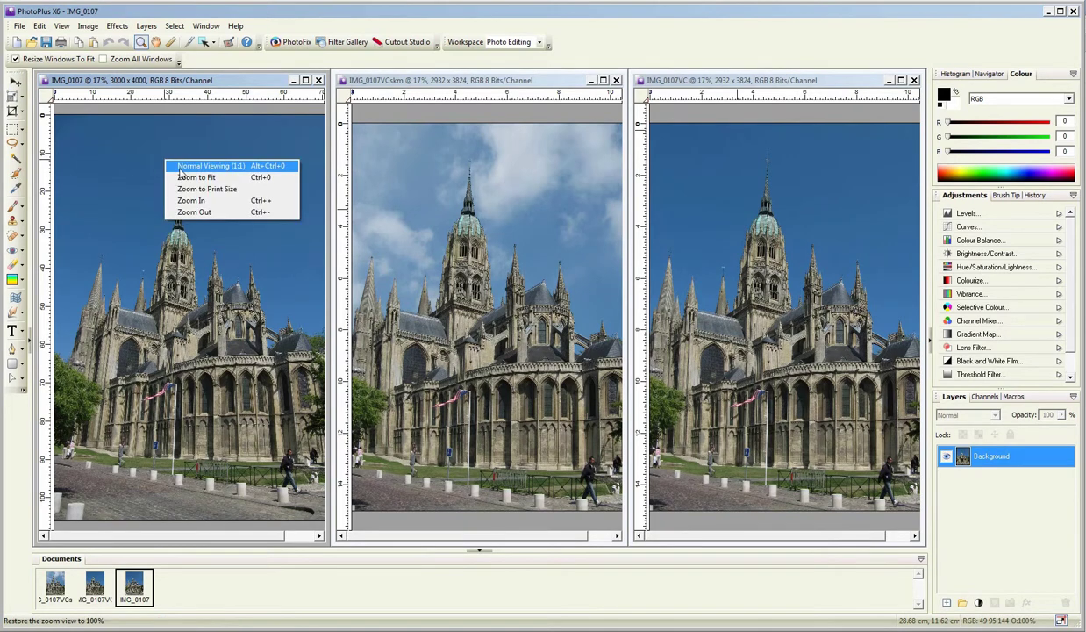
left_click(220, 177)
left_click(439, 203)
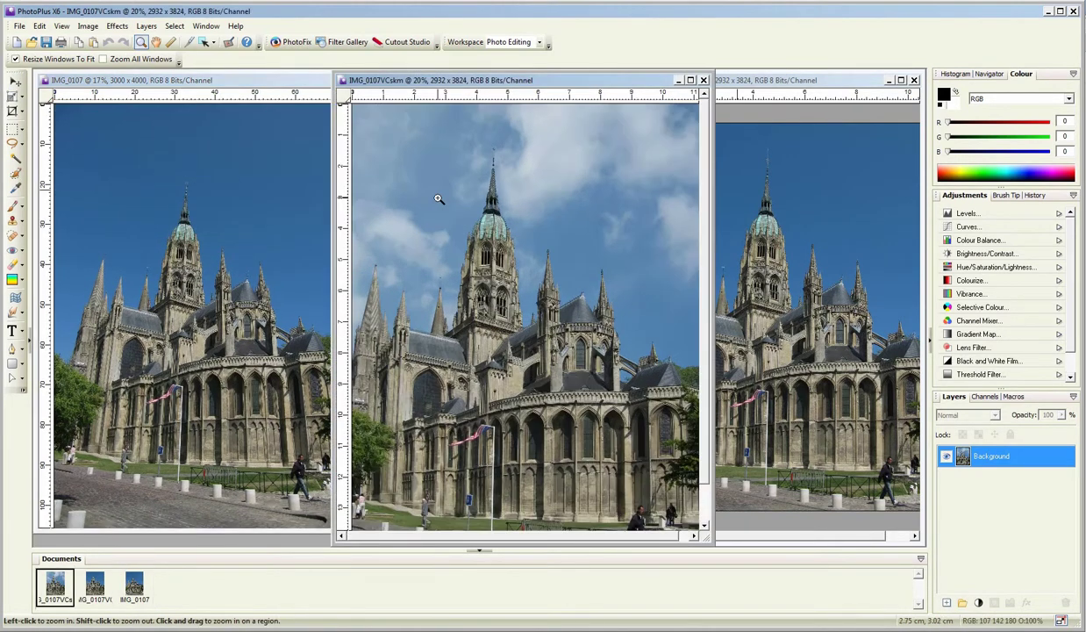
left_click(724, 195)
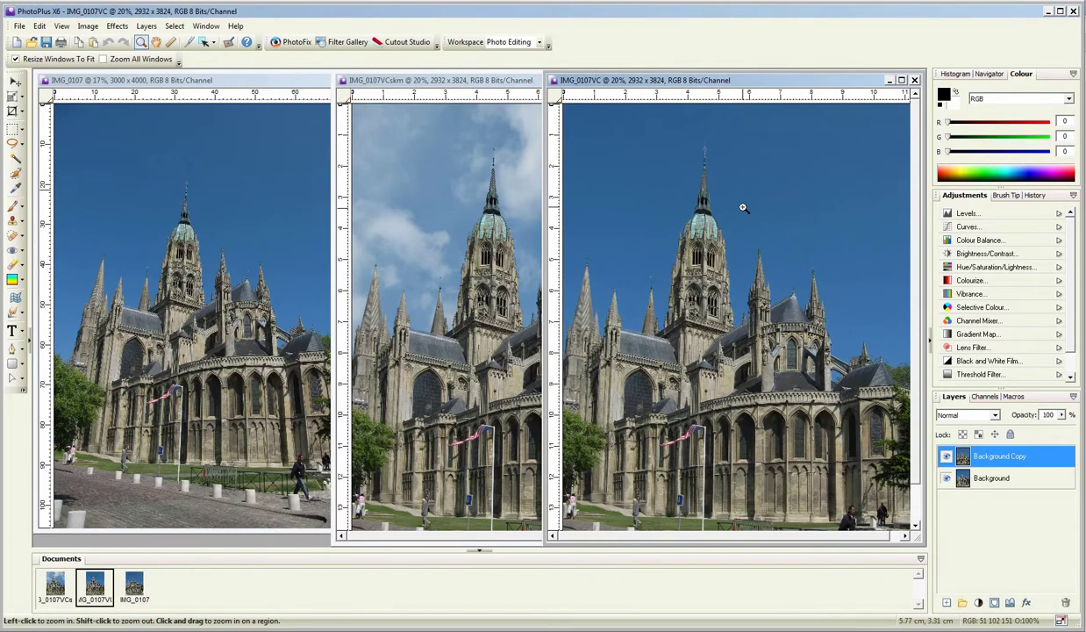
left_click_drag(579, 84, 478, 92)
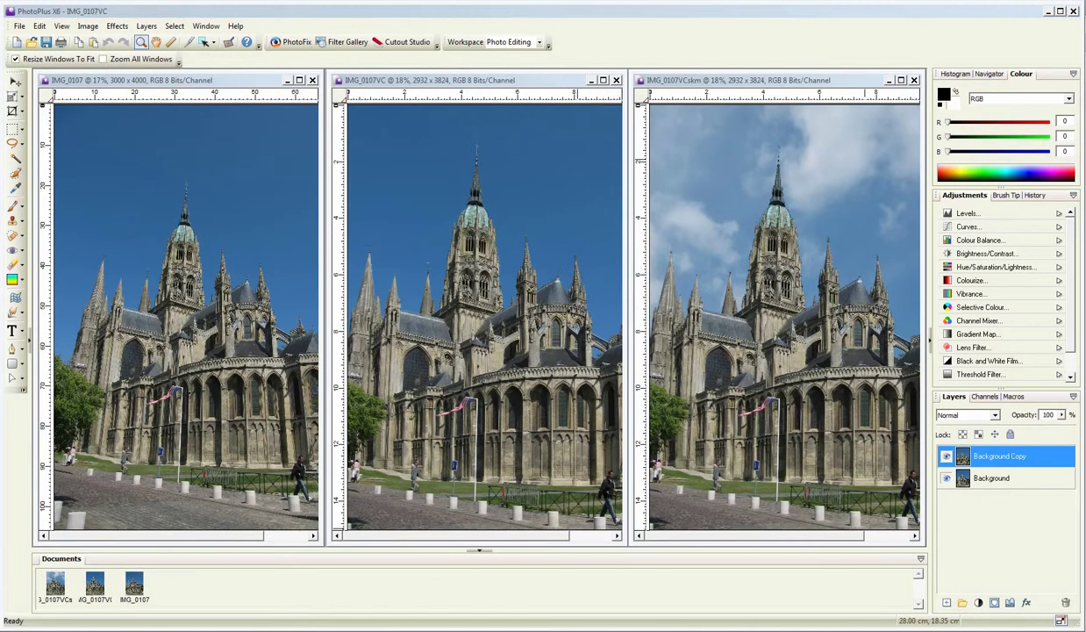